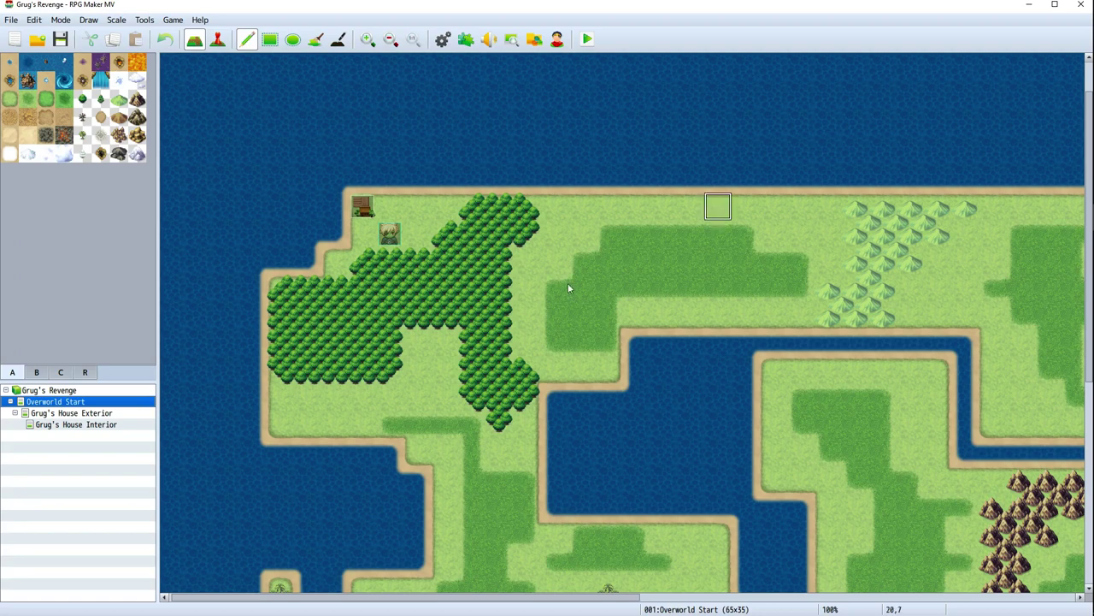
# Look over the Grug's House Interior, Exterior and Overworld Start maps, ending on Grug's House Exterior
pyautogui.click(47, 425)
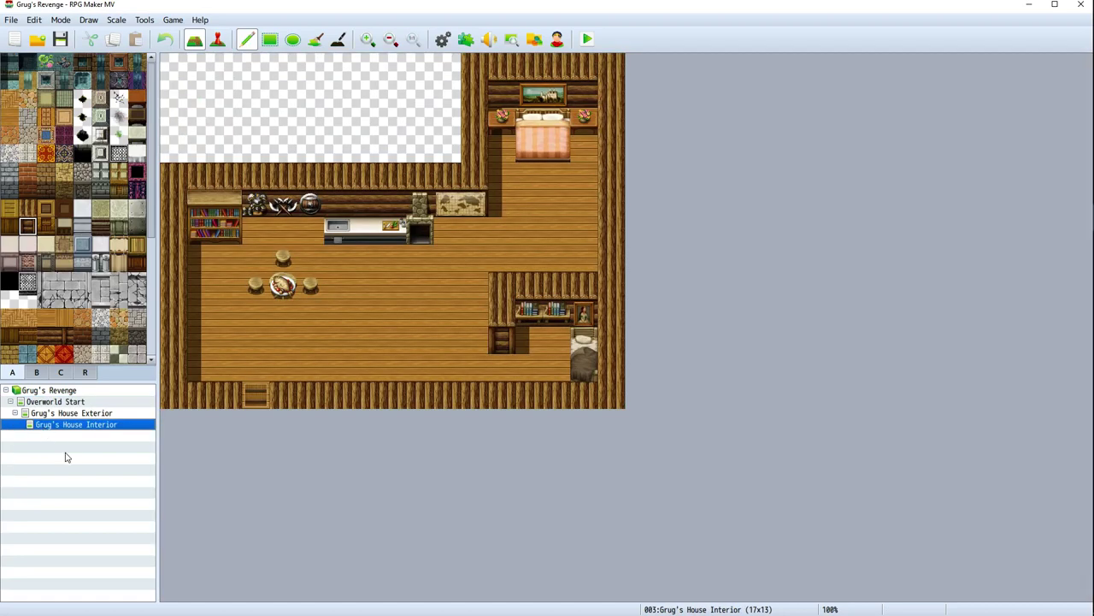
pyautogui.click(47, 414)
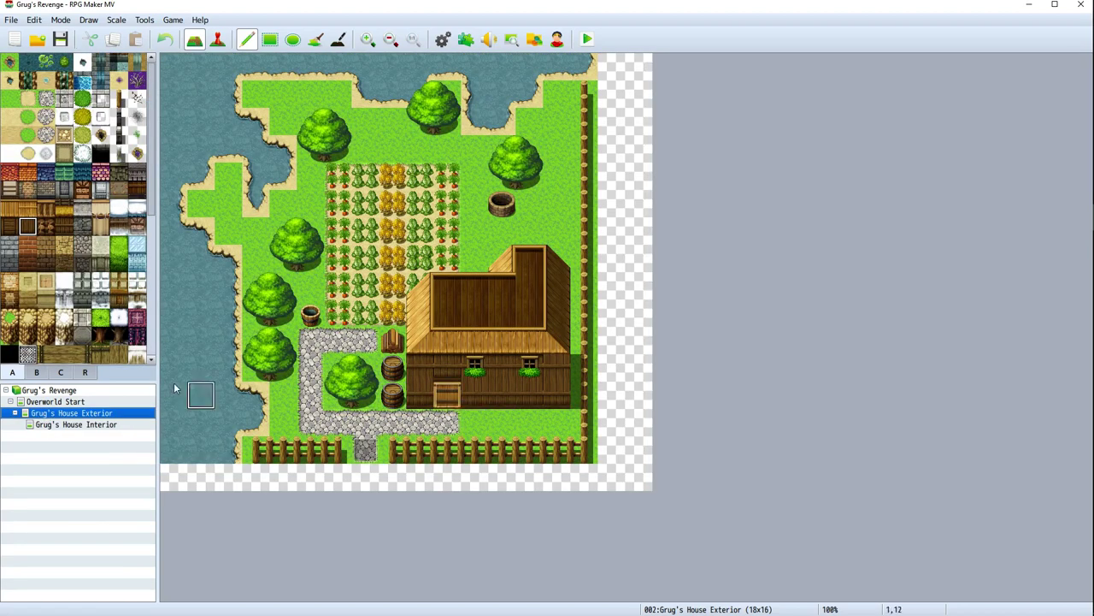
pyautogui.click(78, 425)
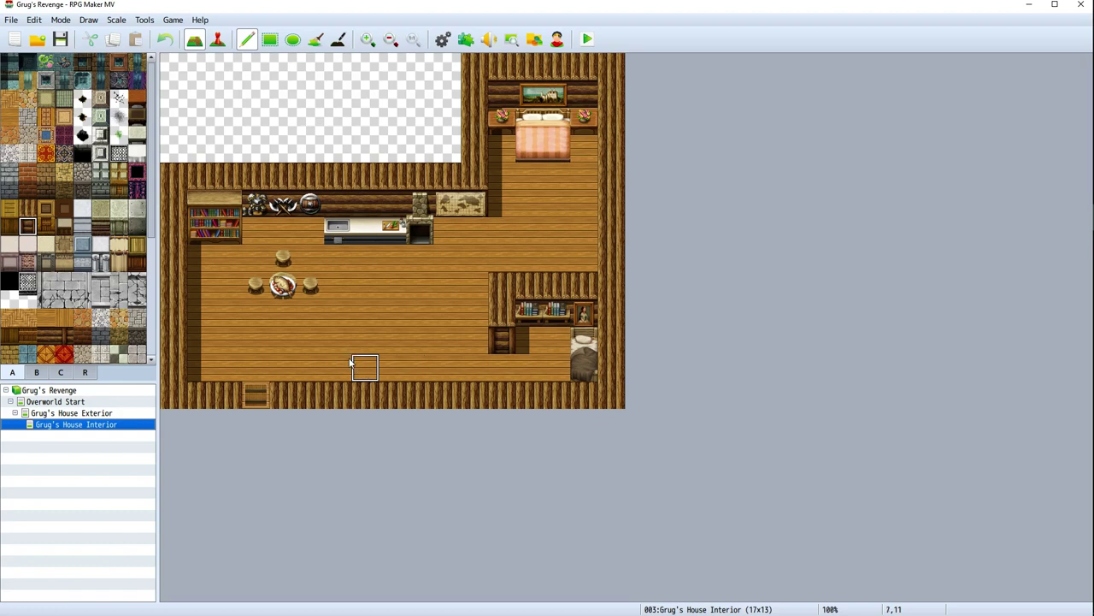
pyautogui.click(81, 402)
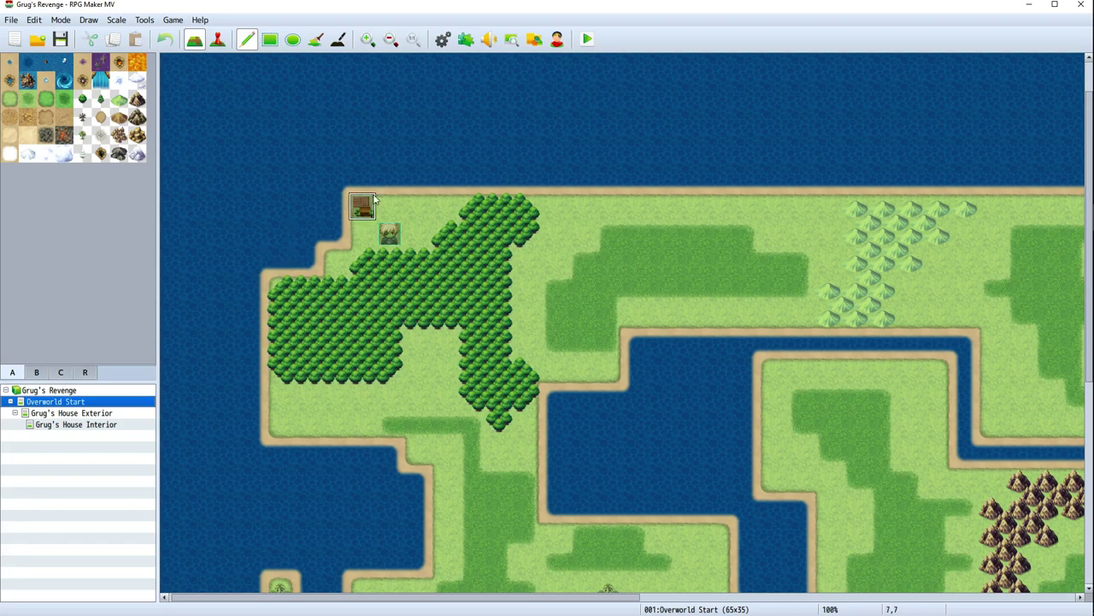
pyautogui.click(100, 413)
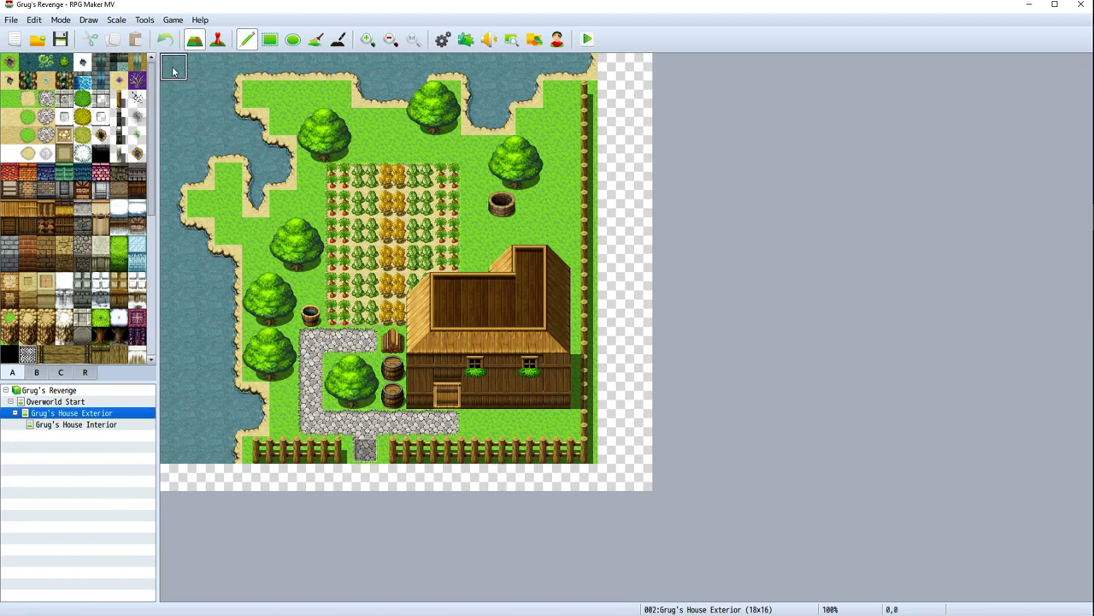
# In Event mode, set the top-left tile of Grug's House Exterior as the Player starting position
pyautogui.click(217, 39)
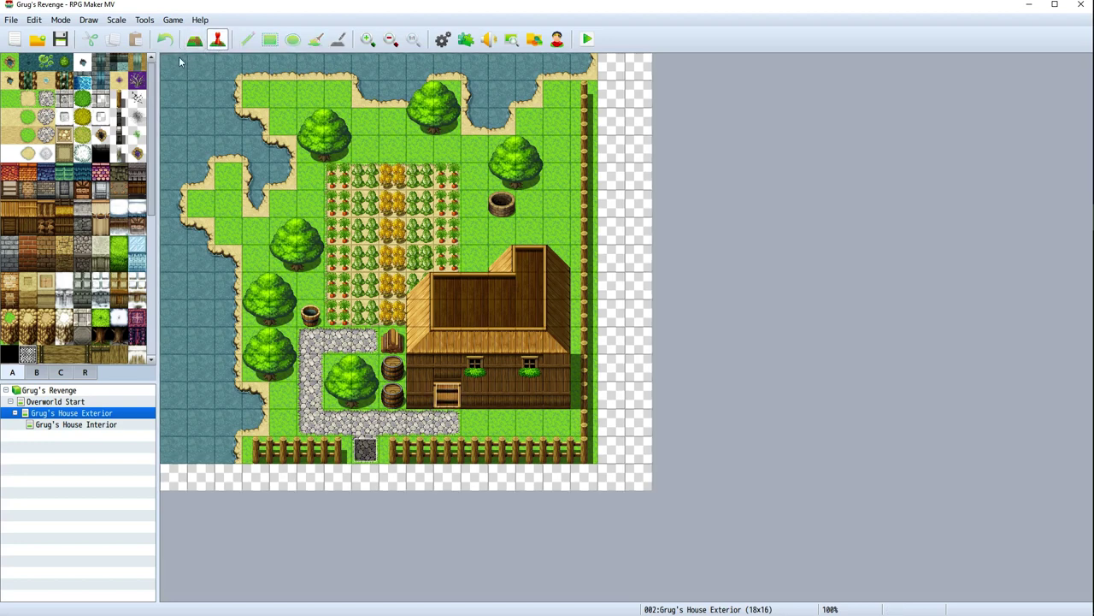
pyautogui.rightClick(173, 66)
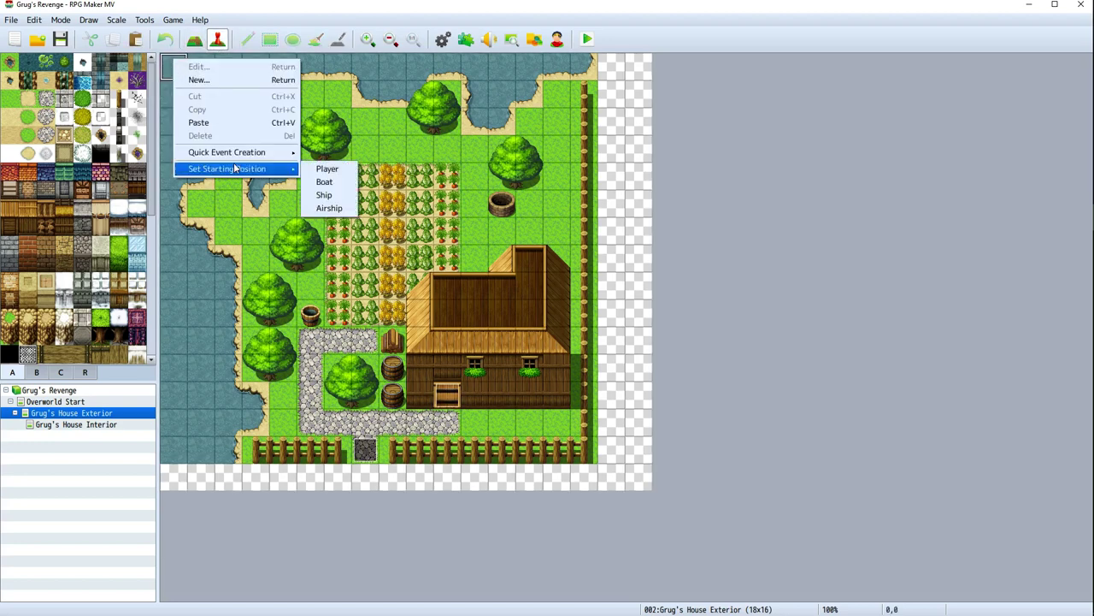
pyautogui.press('Escape')
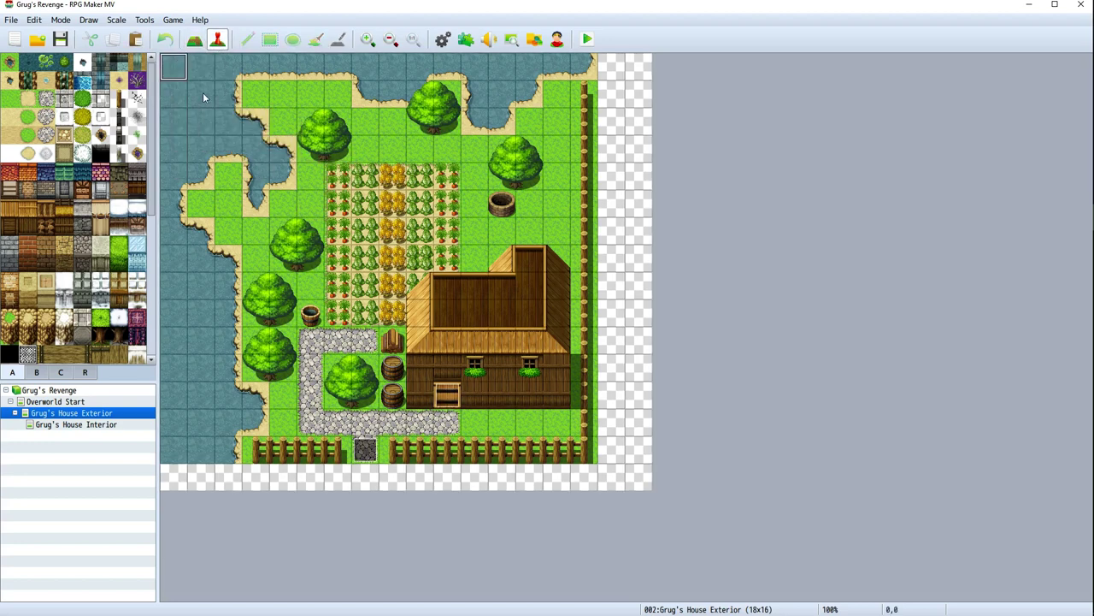
pyautogui.rightClick(182, 60)
pyautogui.moveTo(249, 170)
pyautogui.click(329, 166)
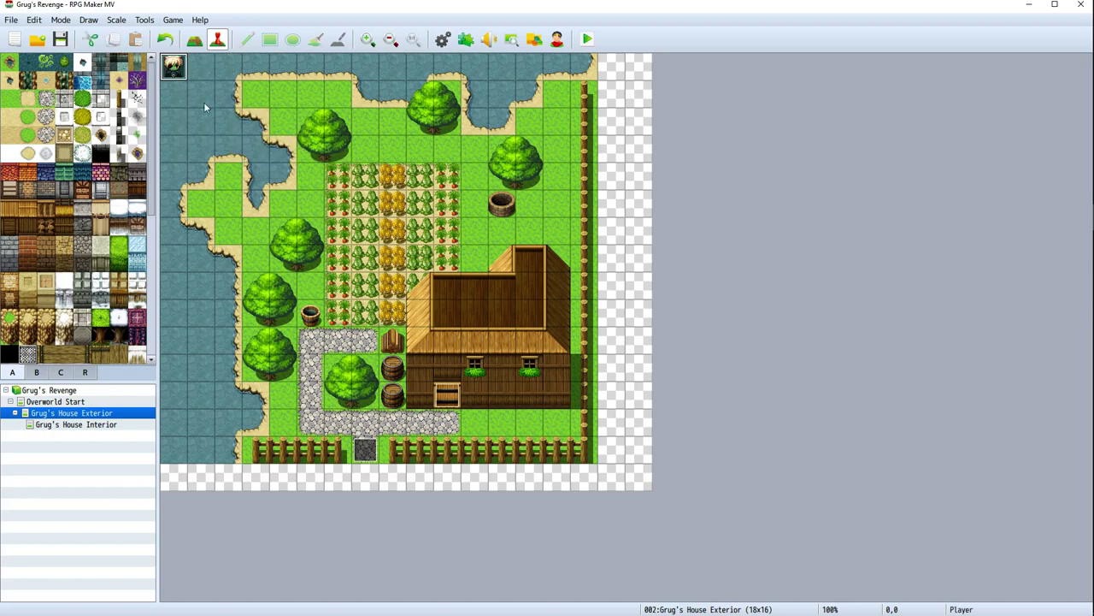
pyautogui.click(77, 401)
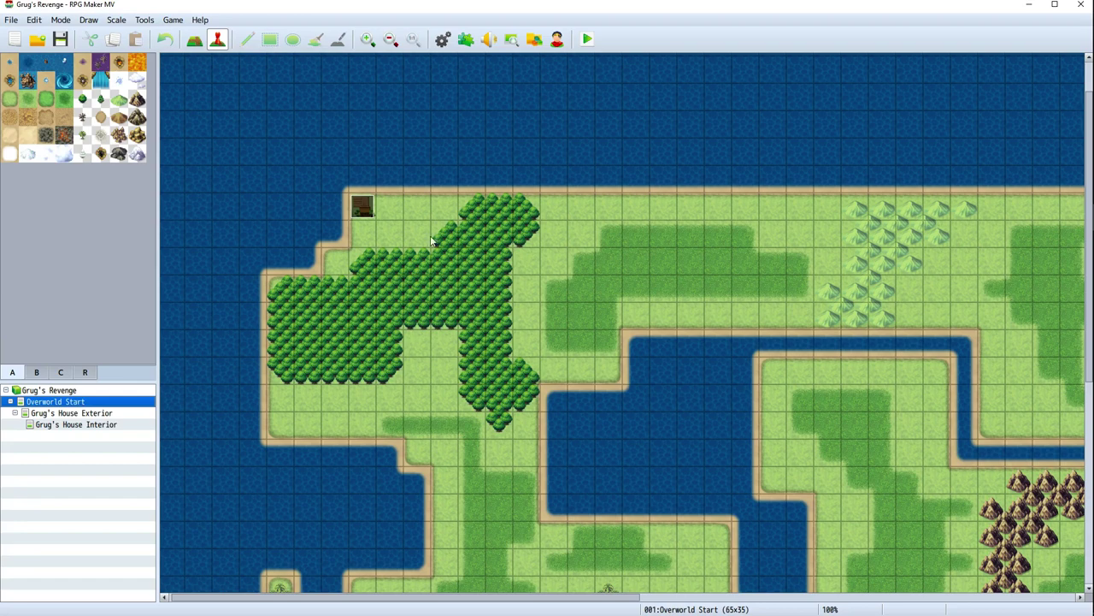
pyautogui.click(68, 414)
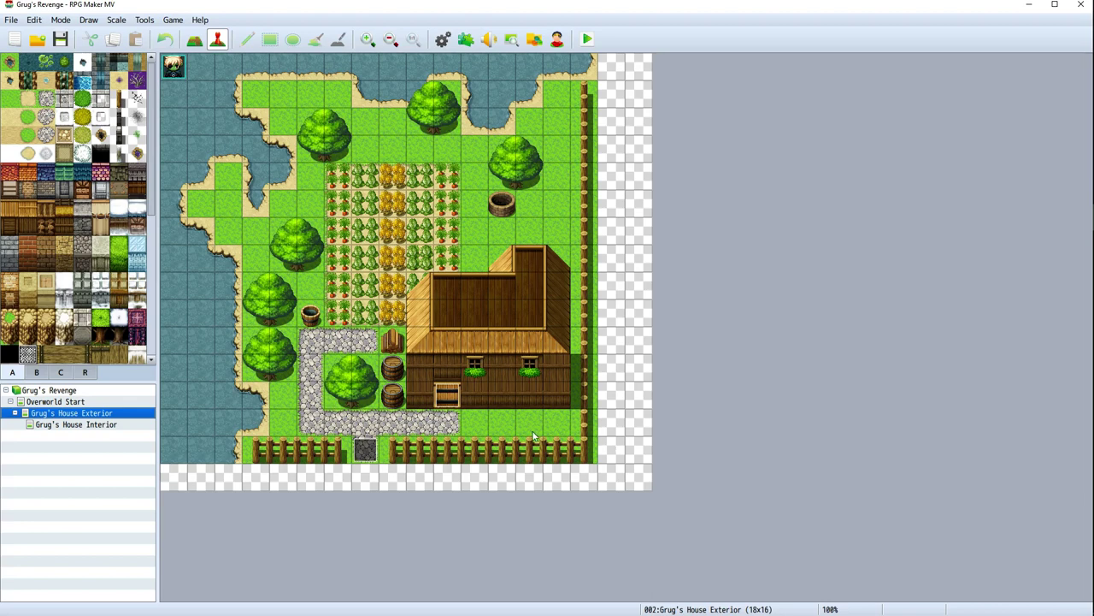
# Dismiss a tile's context menu, then launch Character Generator from the Tools menu
pyautogui.rightClick(647, 475)
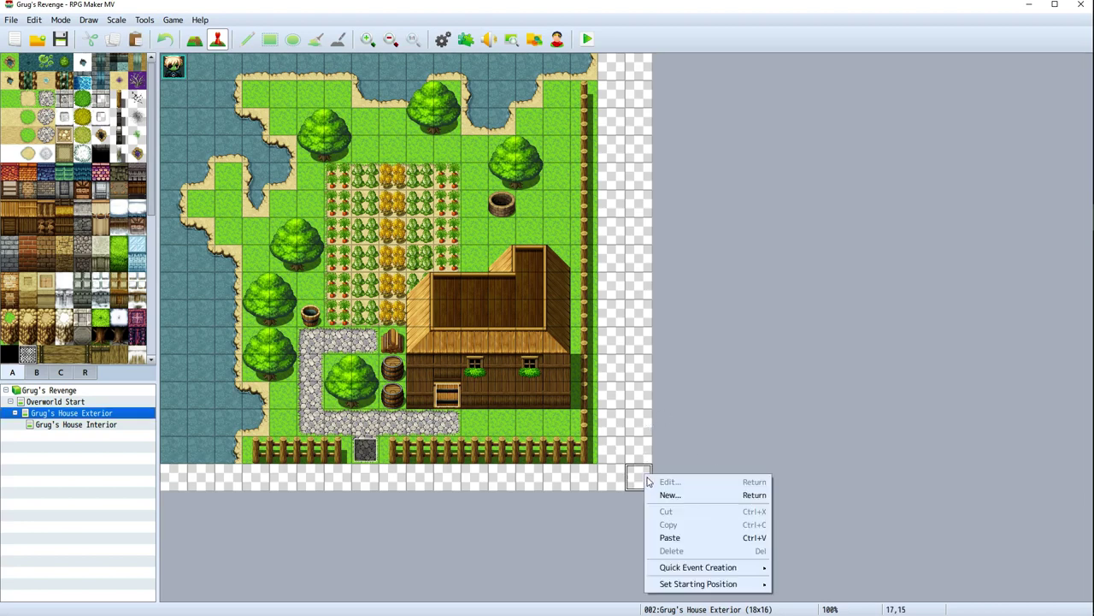
pyautogui.click(760, 439)
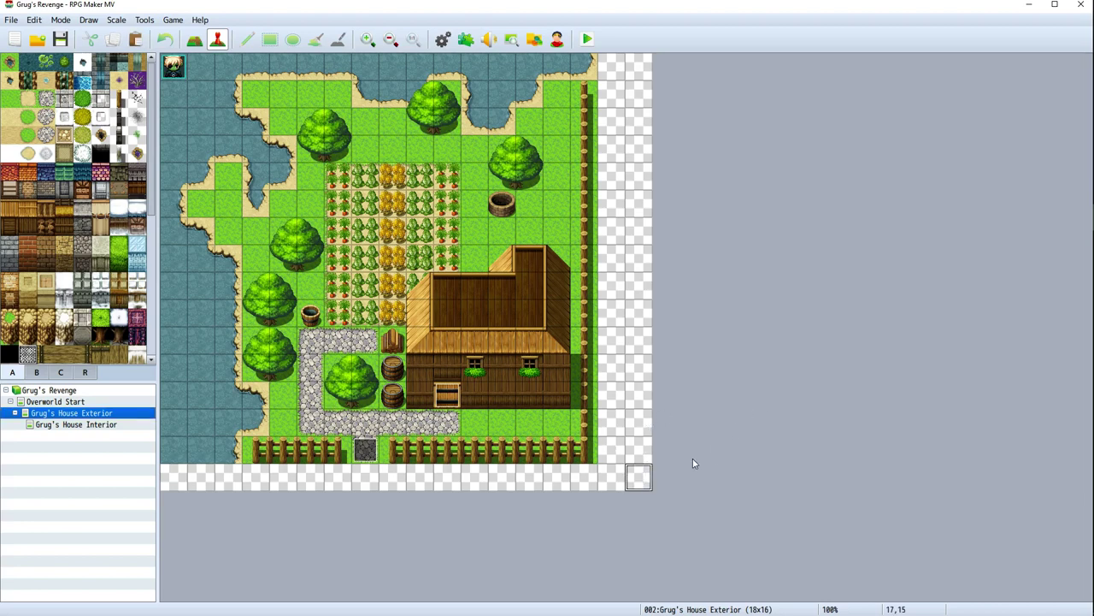
pyautogui.click(145, 20)
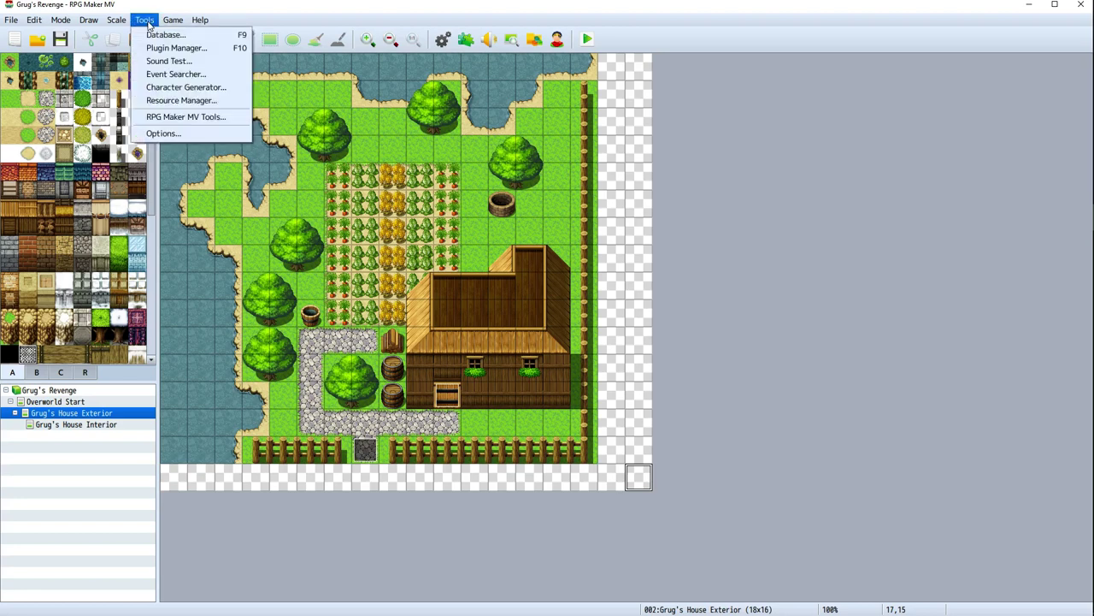
pyautogui.click(176, 90)
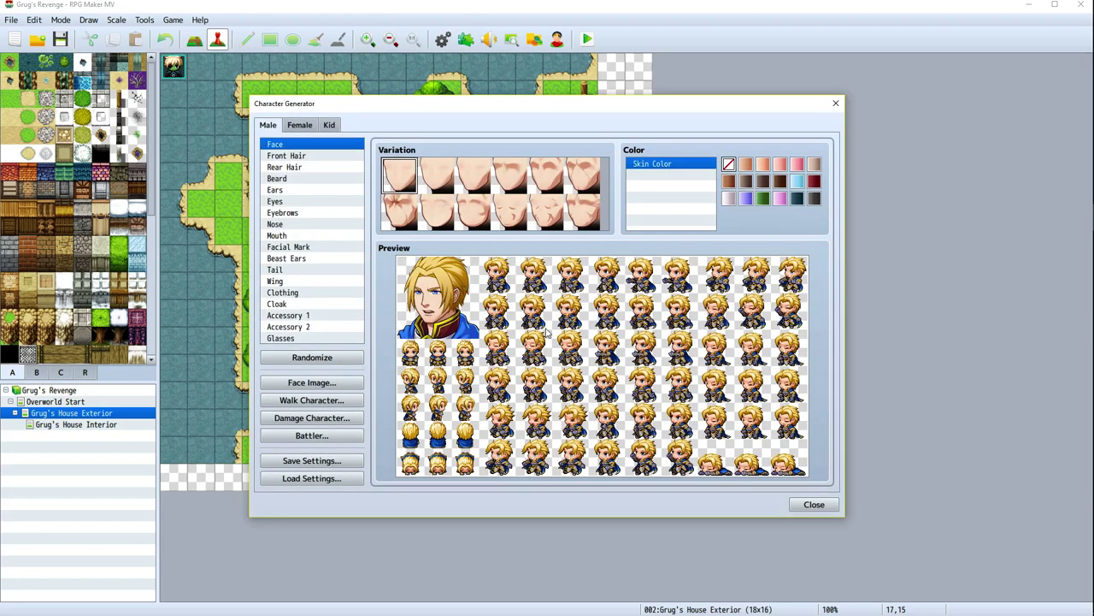
# Randomize the character twice until a green-skinned, blue-haired male appears
pyautogui.press('super+Tab')
pyautogui.press('Escape')
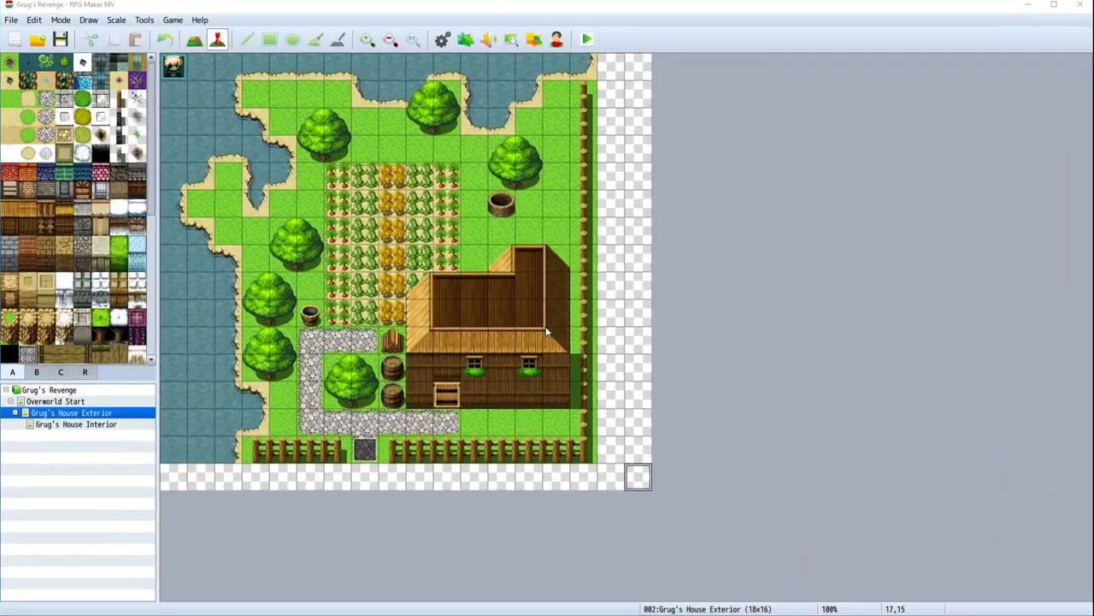
pyautogui.hotkey('alt', 'Tab')
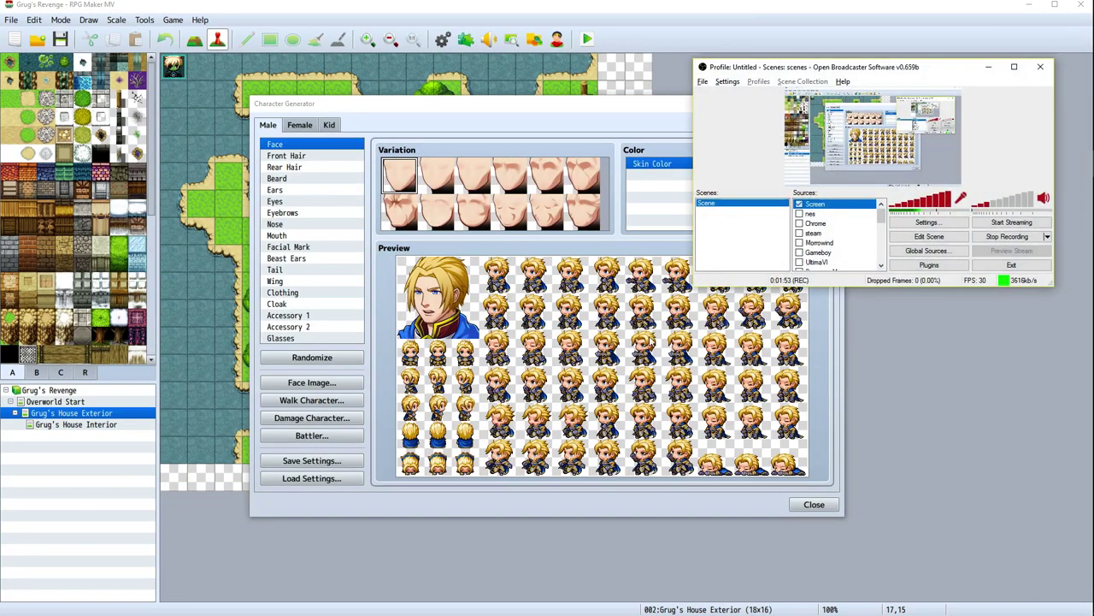
pyautogui.hotkey('alt', 'Tab')
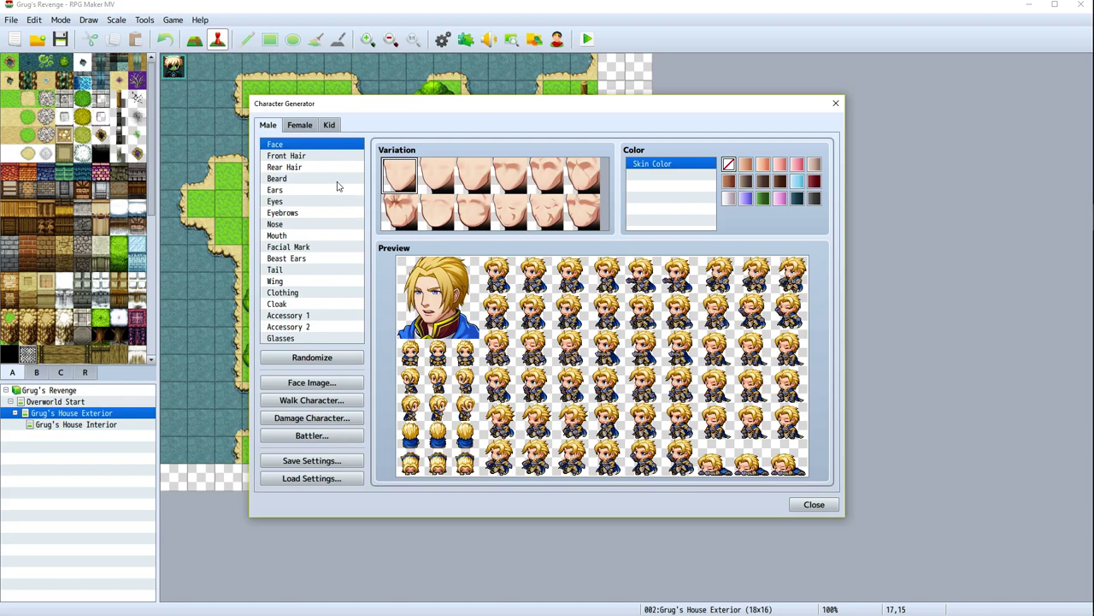
pyautogui.click(322, 369)
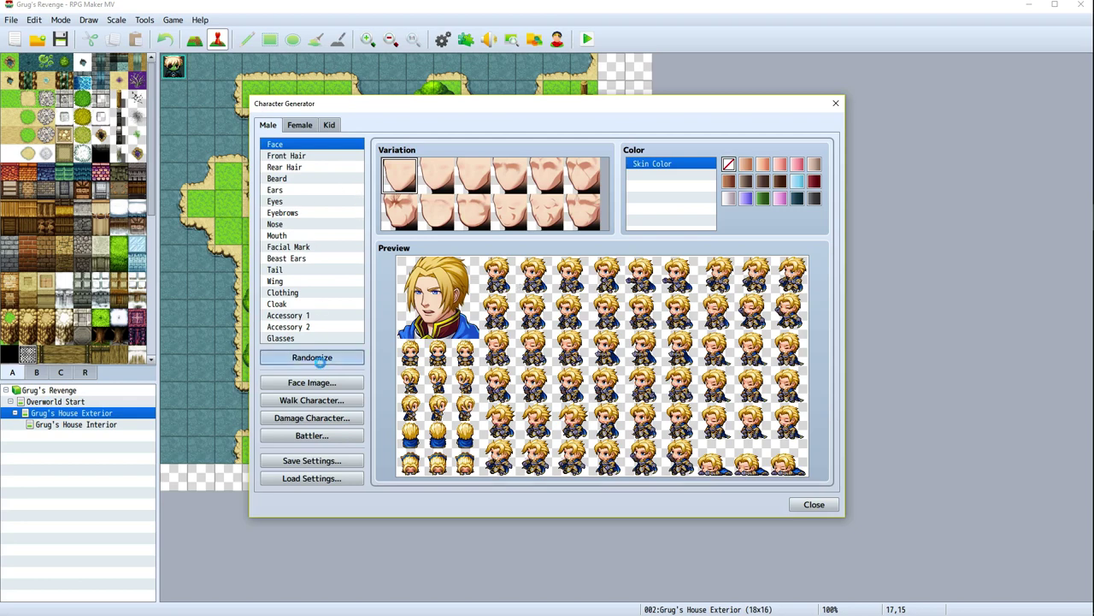
pyautogui.click(316, 360)
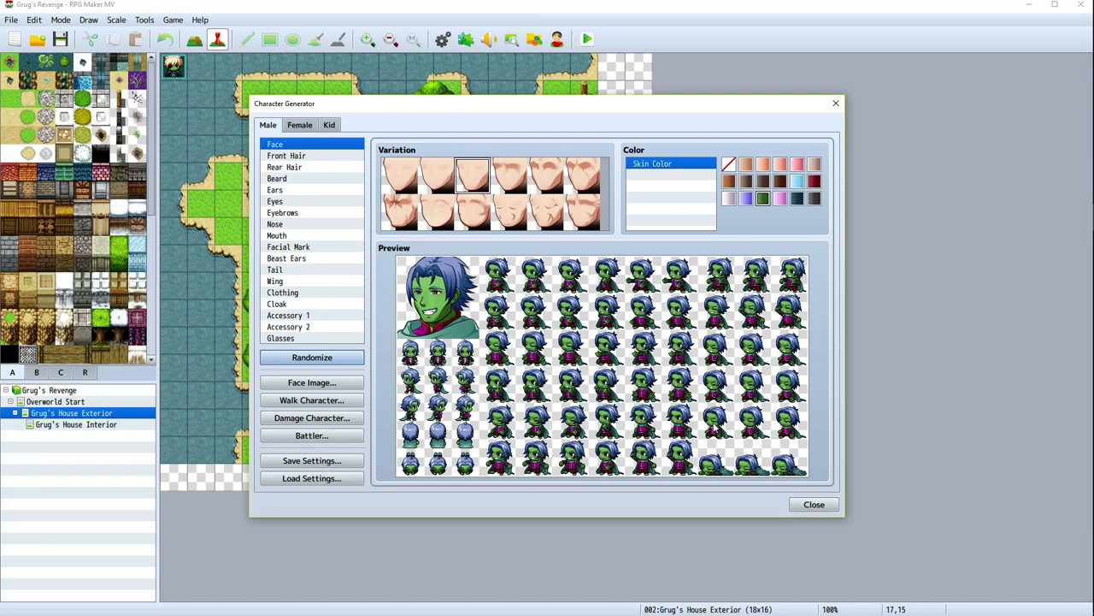
# Compare the glasses and hat choices and give the character the feathered hat
pyautogui.click(298, 337)
pyautogui.click(301, 328)
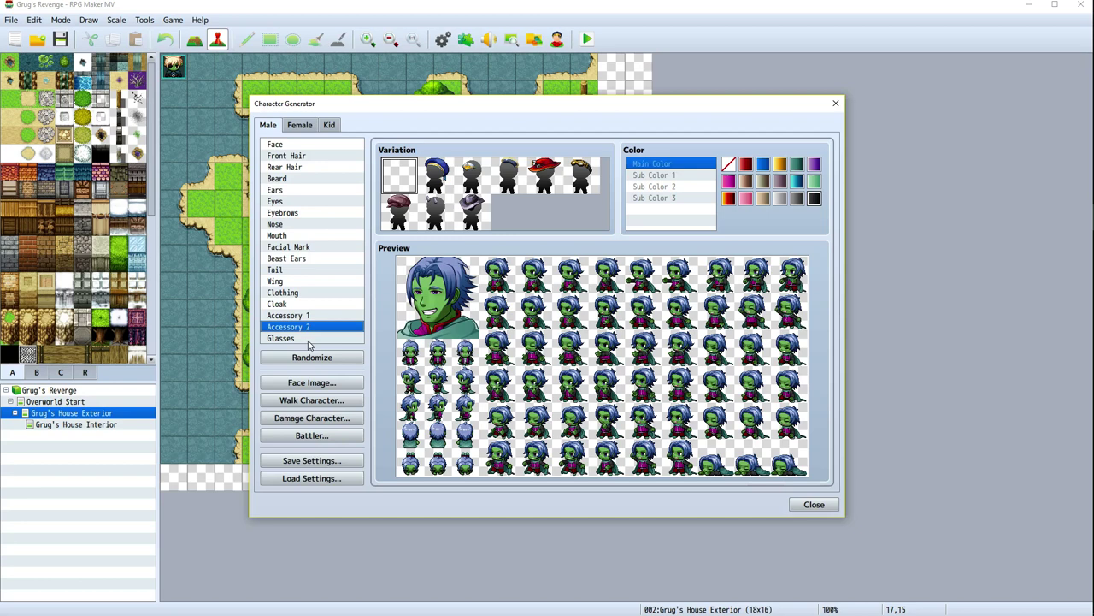
pyautogui.click(308, 339)
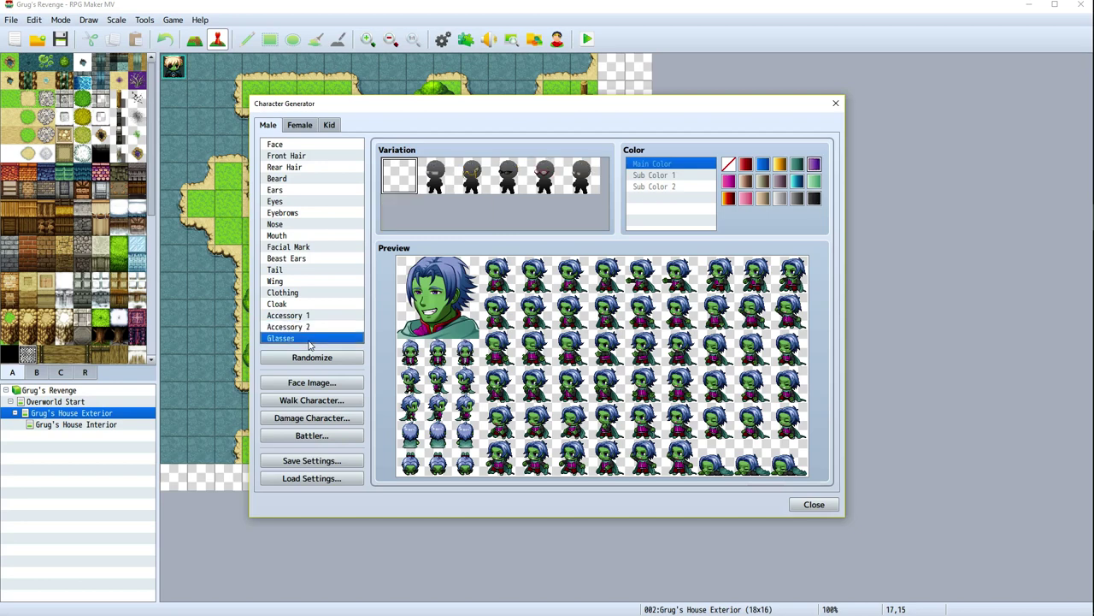
pyautogui.click(301, 329)
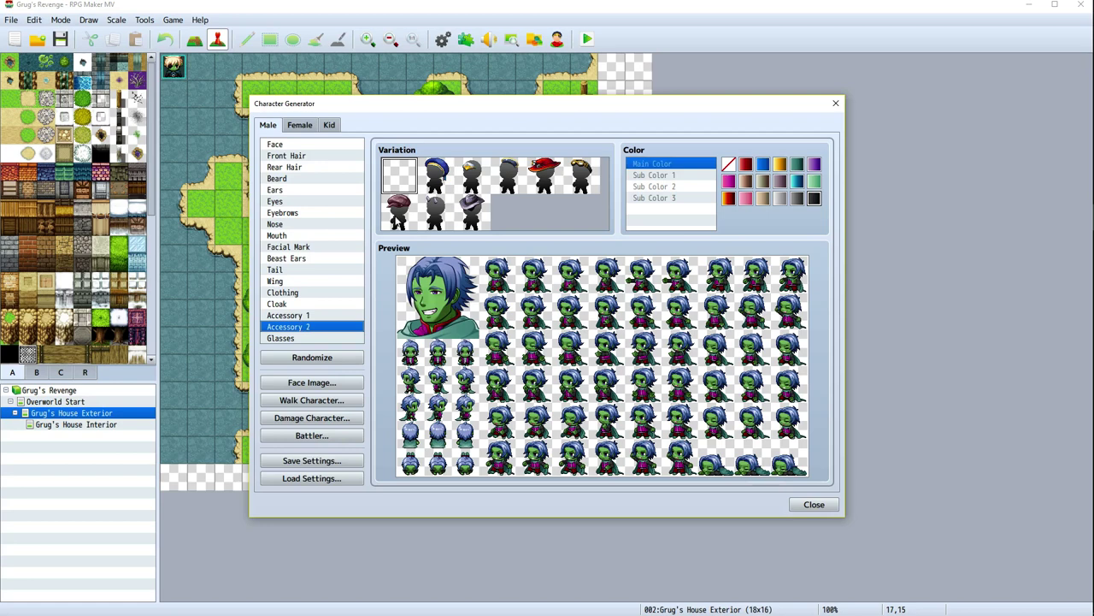
pyautogui.click(545, 178)
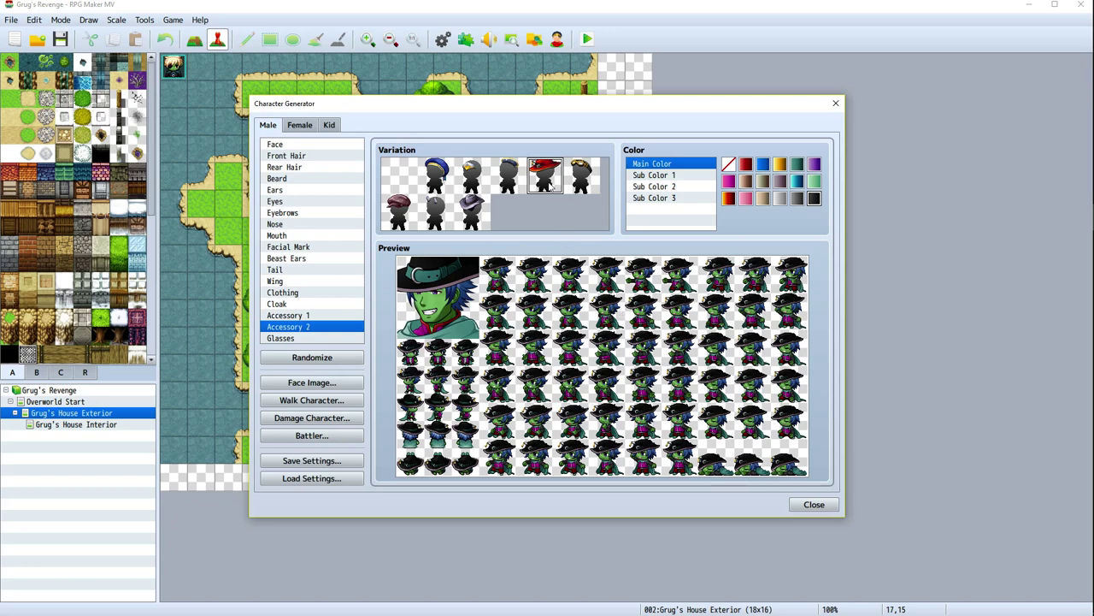
# Try a magenta outfit under Clothing, then switch to a different outfit
pyautogui.click(313, 317)
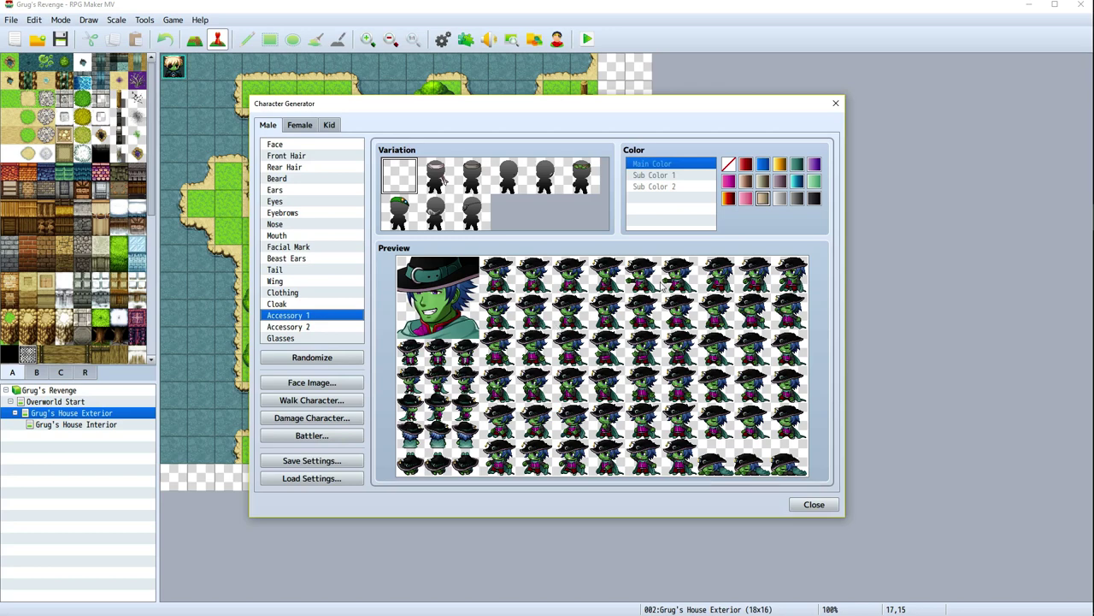
pyautogui.click(312, 294)
pyautogui.click(299, 282)
pyautogui.click(304, 292)
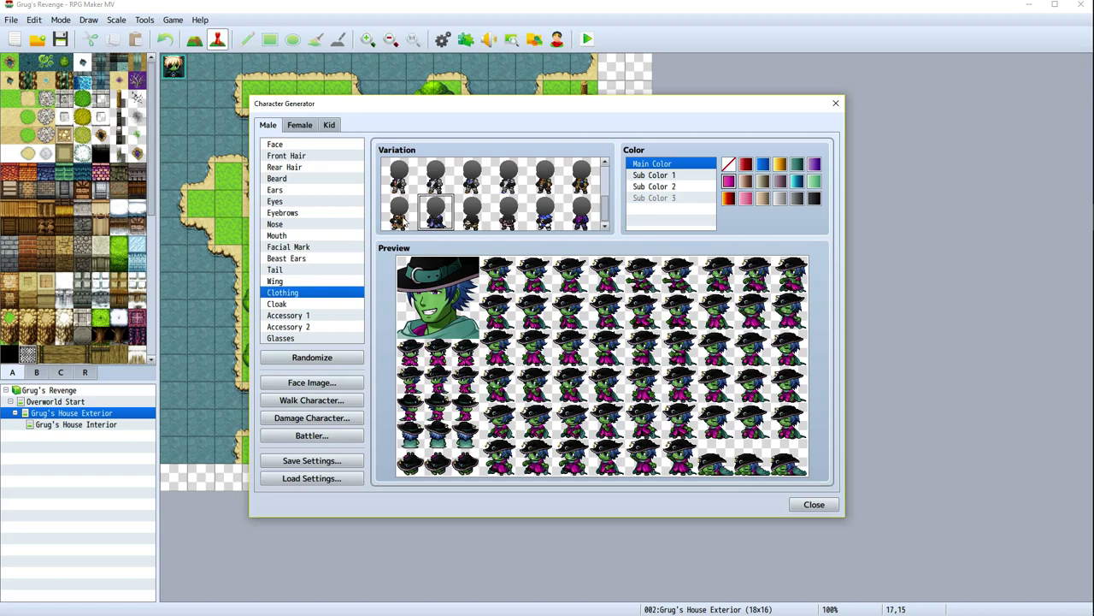
pyautogui.click(400, 214)
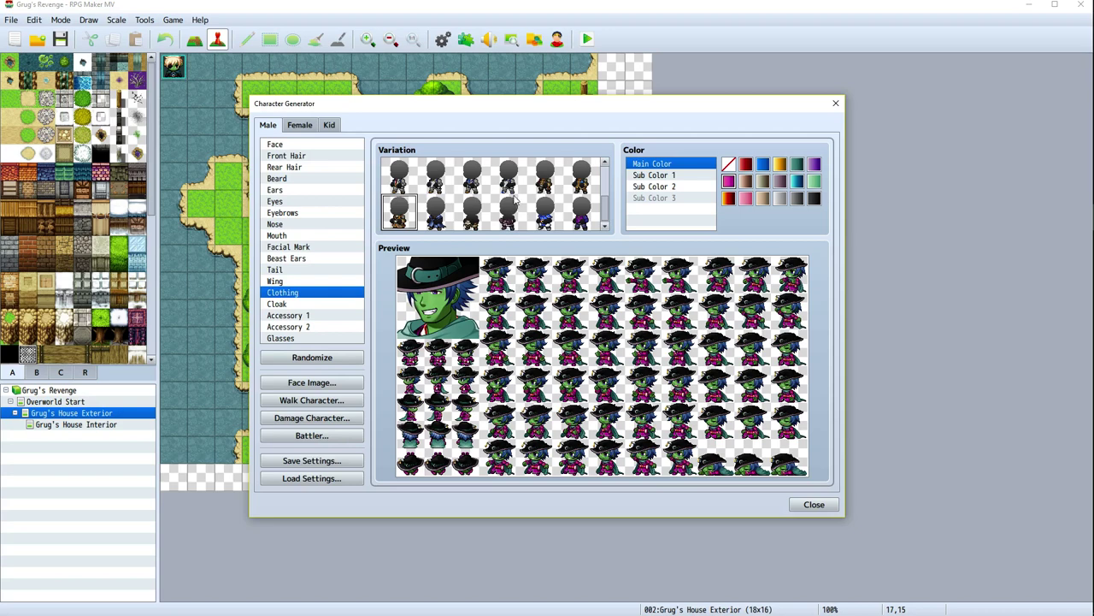
pyautogui.scroll(-1, 562, 212)
pyautogui.scroll(2, 562, 212)
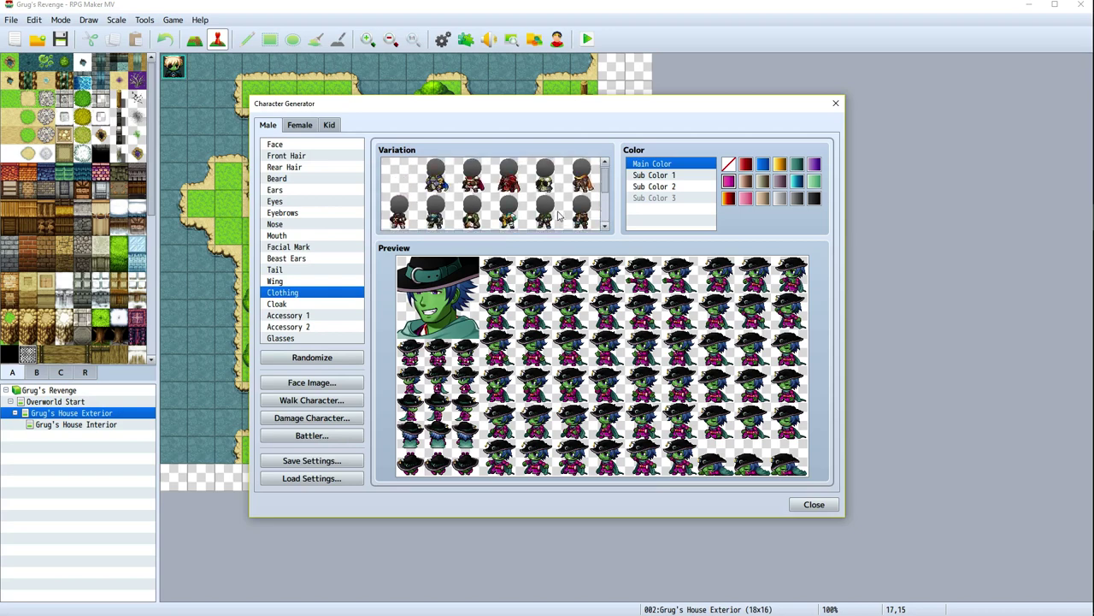
pyautogui.click(551, 214)
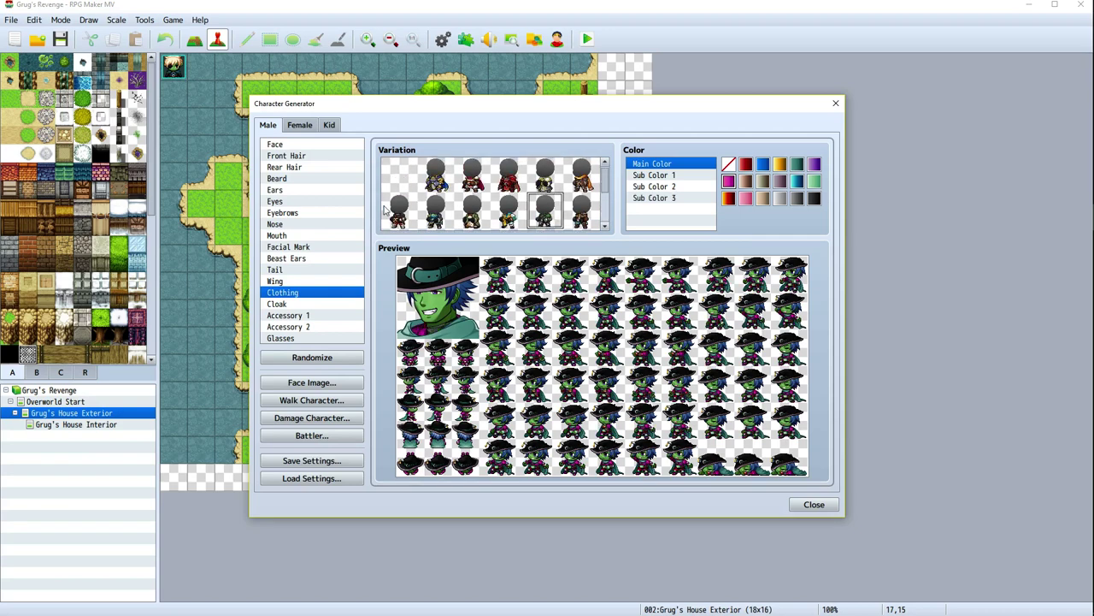
# Remove the character's cloak
pyautogui.click(303, 339)
pyautogui.click(305, 327)
pyautogui.click(304, 315)
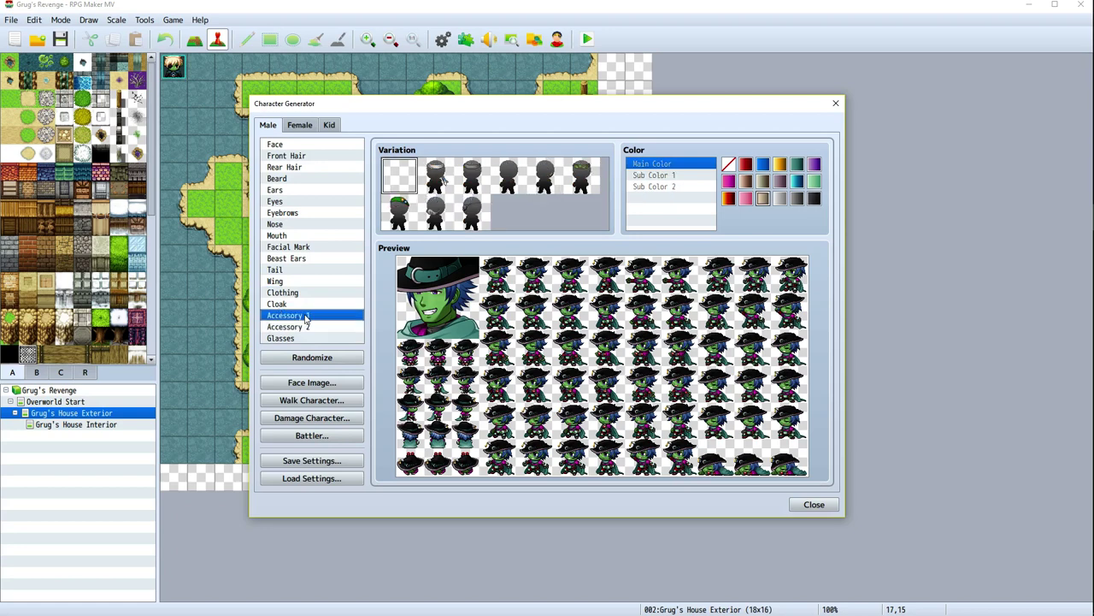
pyautogui.click(293, 306)
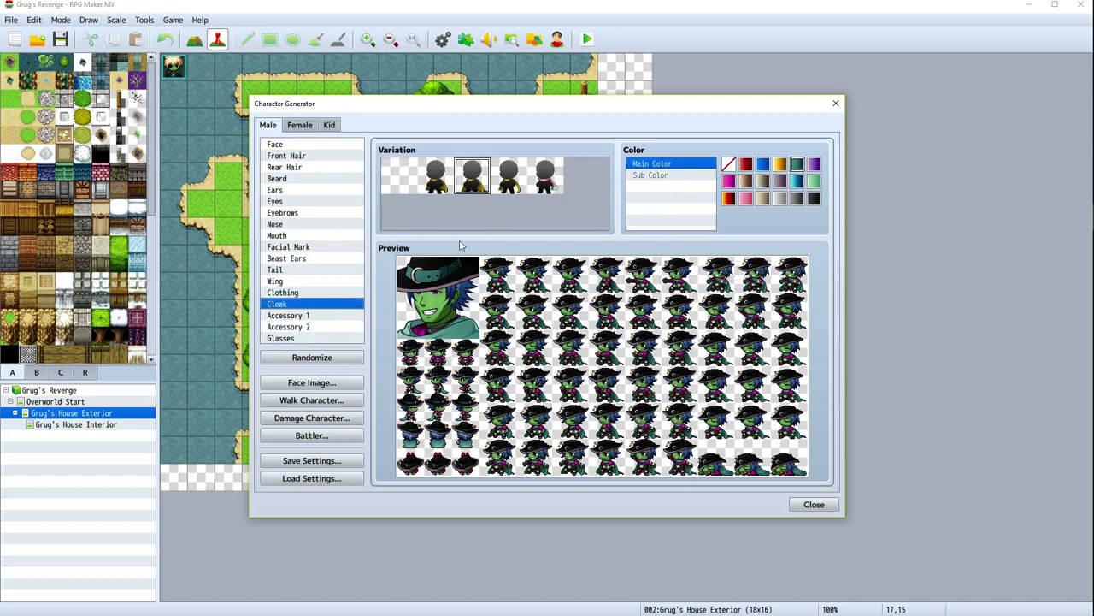
pyautogui.click(401, 184)
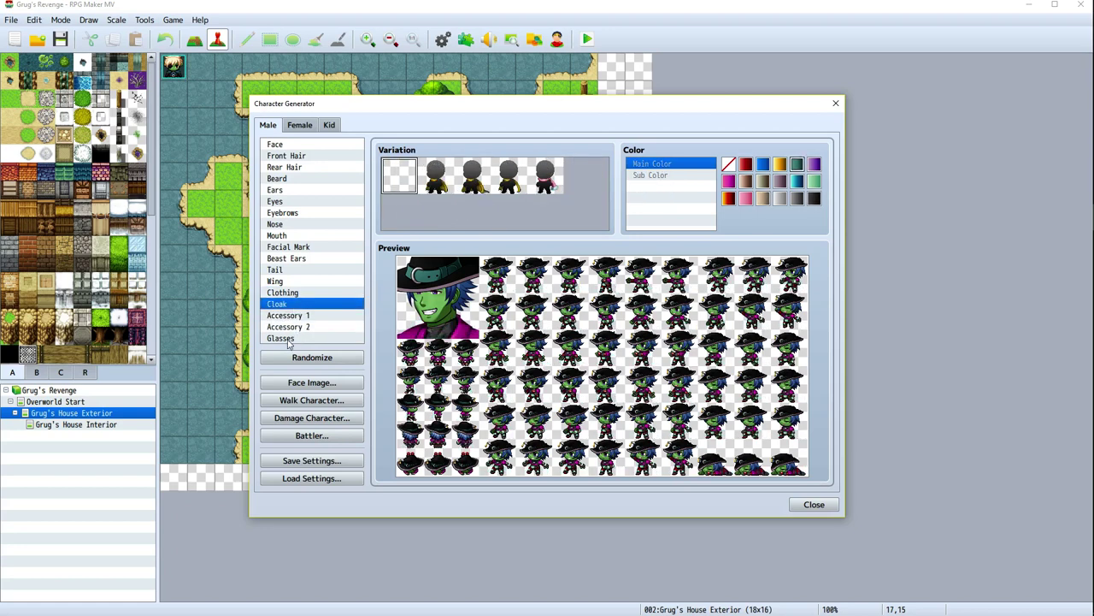
# Try several wing styles and give the character dark bat wings
pyautogui.click(303, 294)
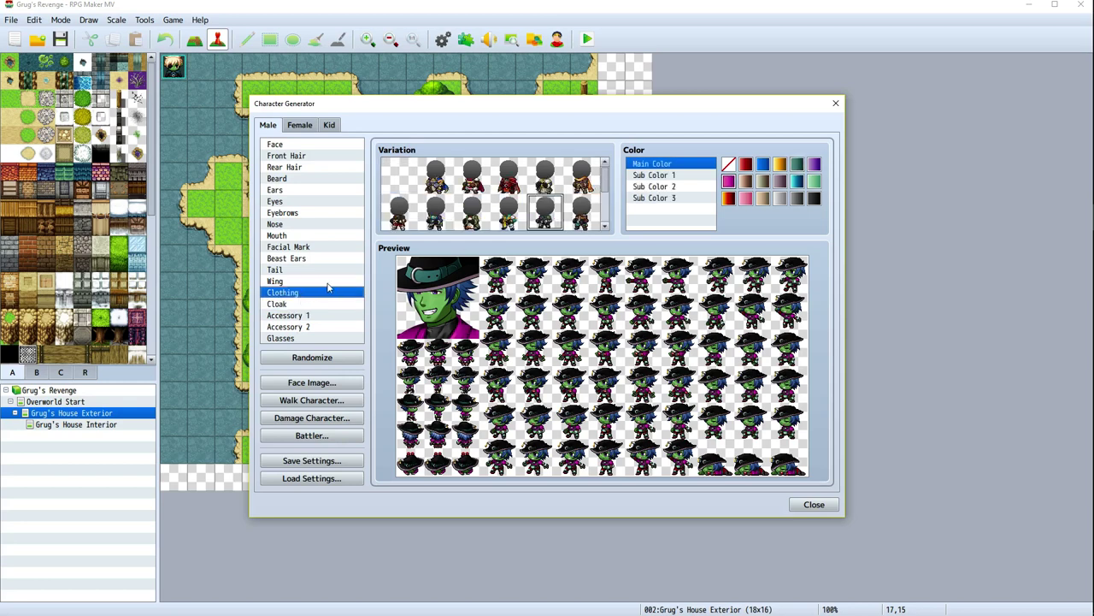
pyautogui.click(327, 283)
pyautogui.click(438, 176)
pyautogui.click(474, 177)
pyautogui.click(509, 177)
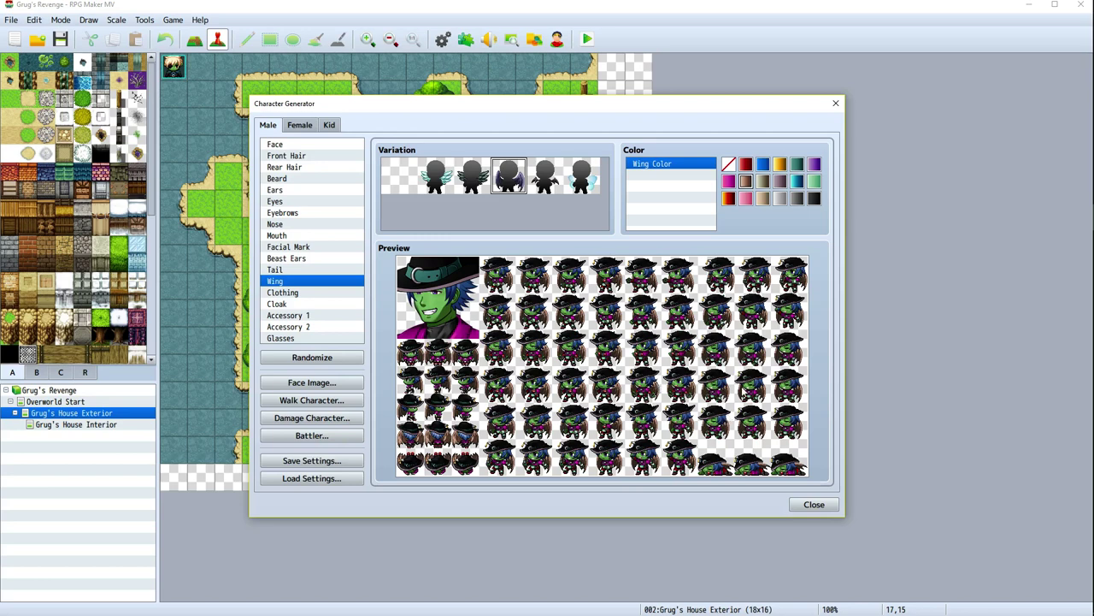
# Browse the tail, beast ear, facial mark, mouth, nose and eyebrow options
pyautogui.click(295, 270)
pyautogui.click(301, 259)
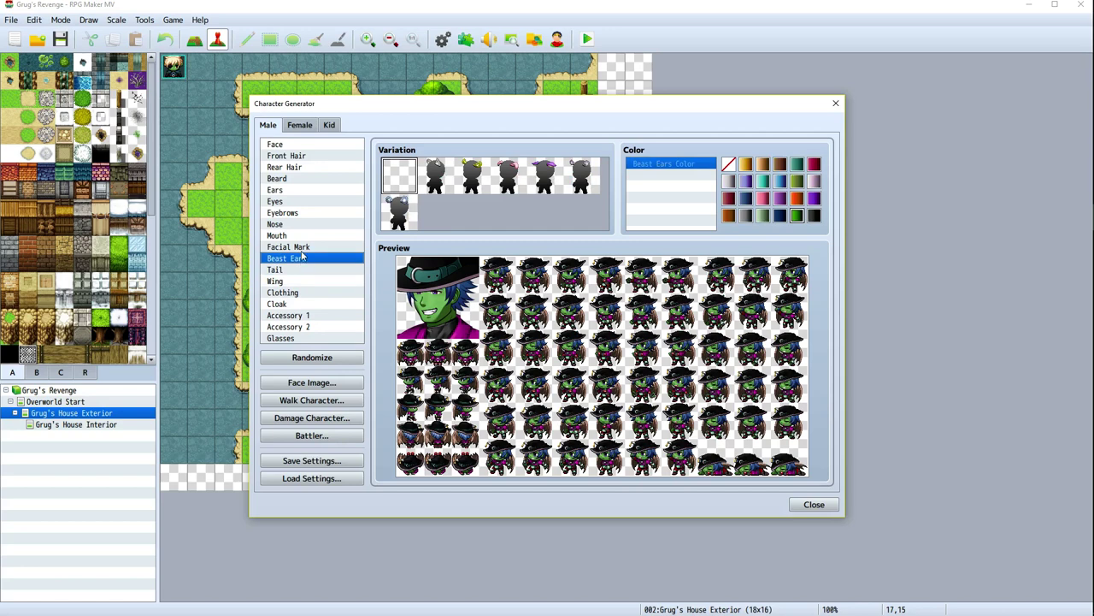
pyautogui.click(302, 247)
pyautogui.click(302, 235)
pyautogui.click(304, 224)
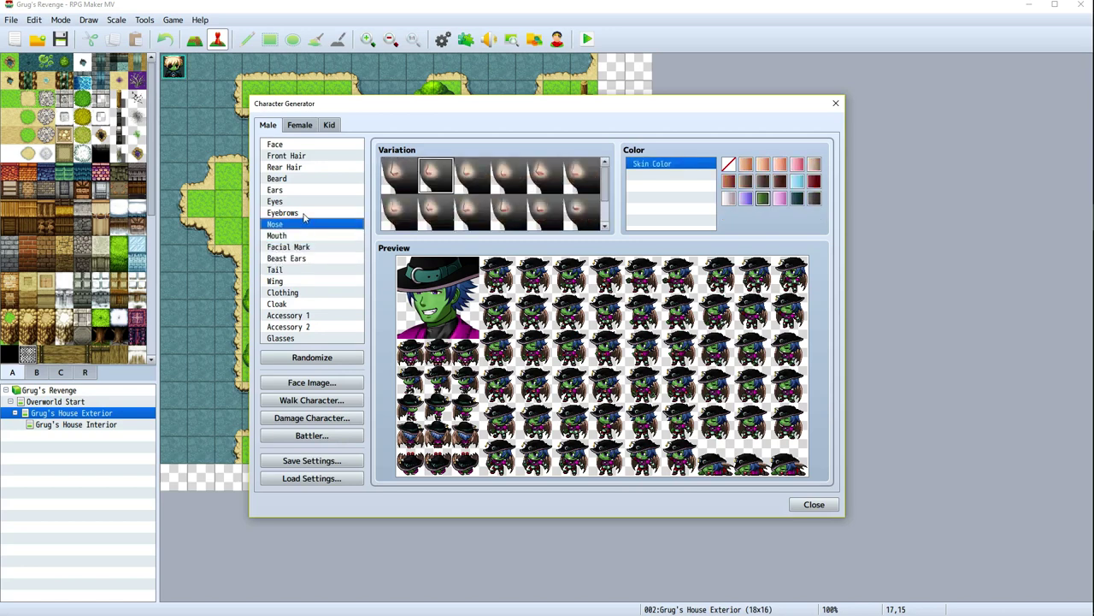
pyautogui.click(305, 212)
# Choose the pink-scarf outfit and set Wing to the empty variation
pyautogui.click(294, 294)
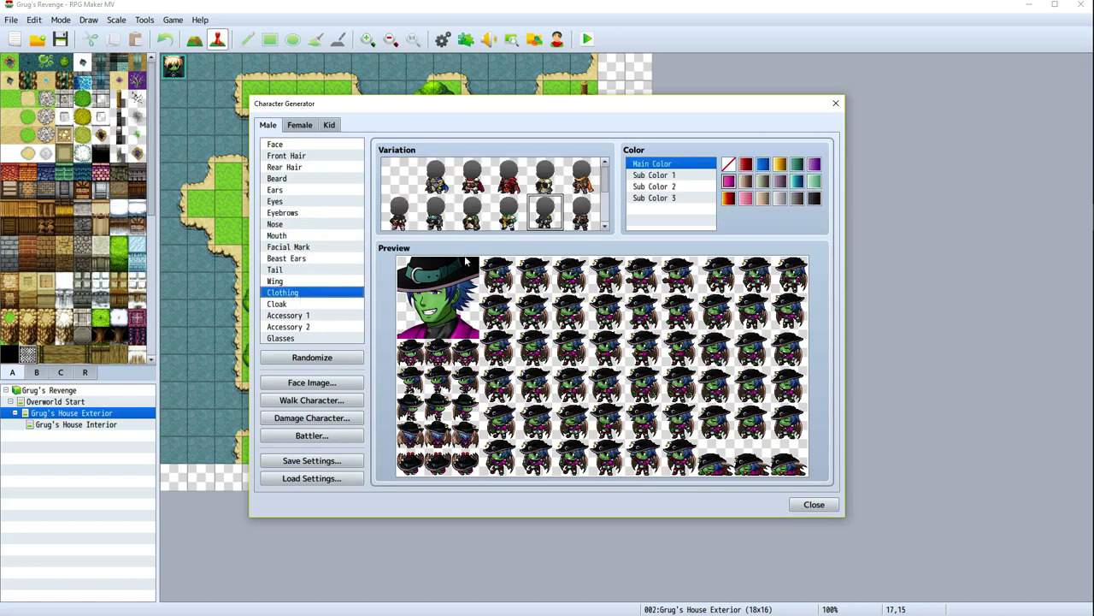
pyautogui.click(586, 189)
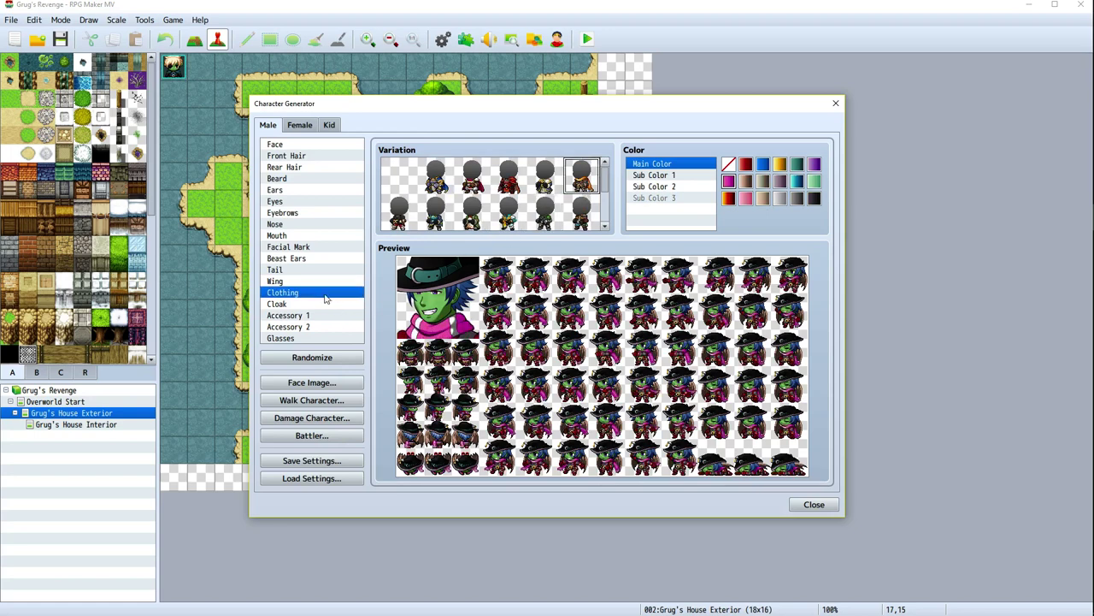
pyautogui.click(302, 282)
pyautogui.click(406, 177)
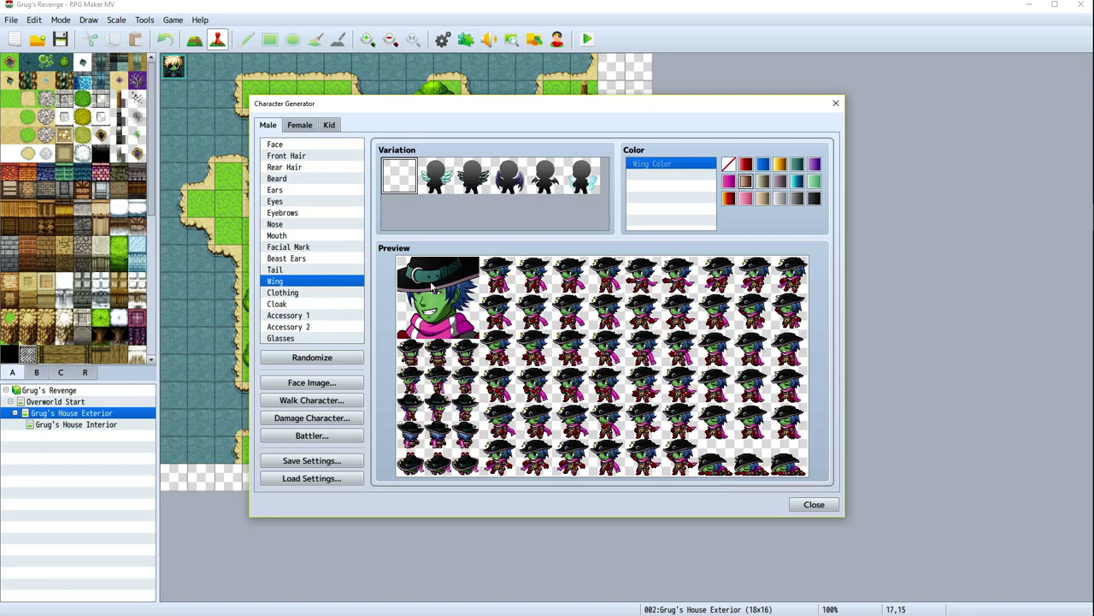
pyautogui.click(728, 198)
# Set the cloak colour to magenta and the outfit's sub colours 1 and 2 to brown and orange-red
pyautogui.click(278, 294)
pyautogui.click(289, 306)
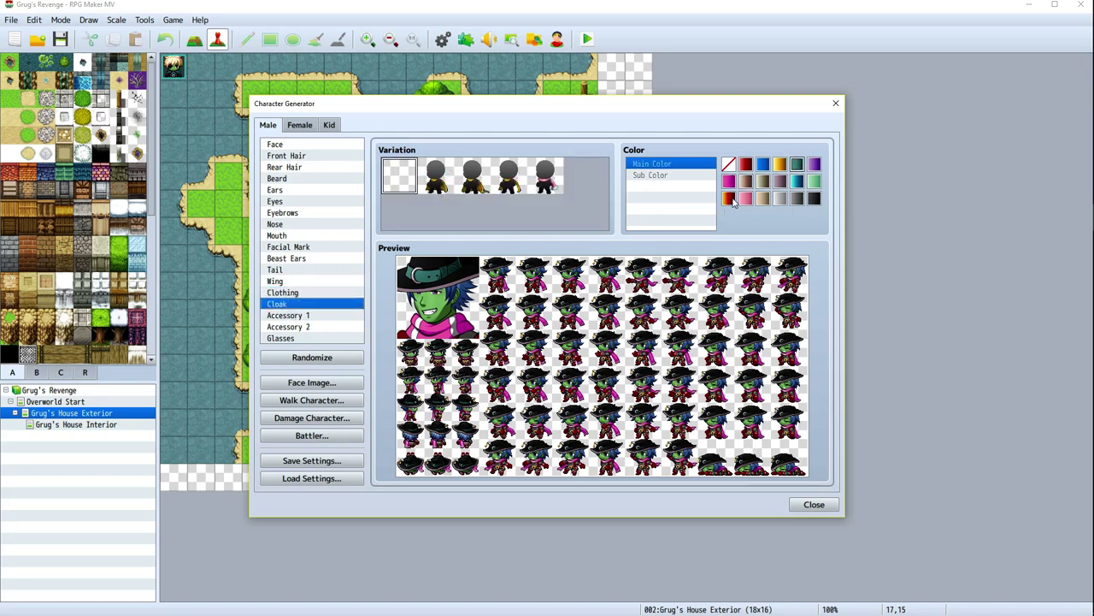
pyautogui.click(733, 182)
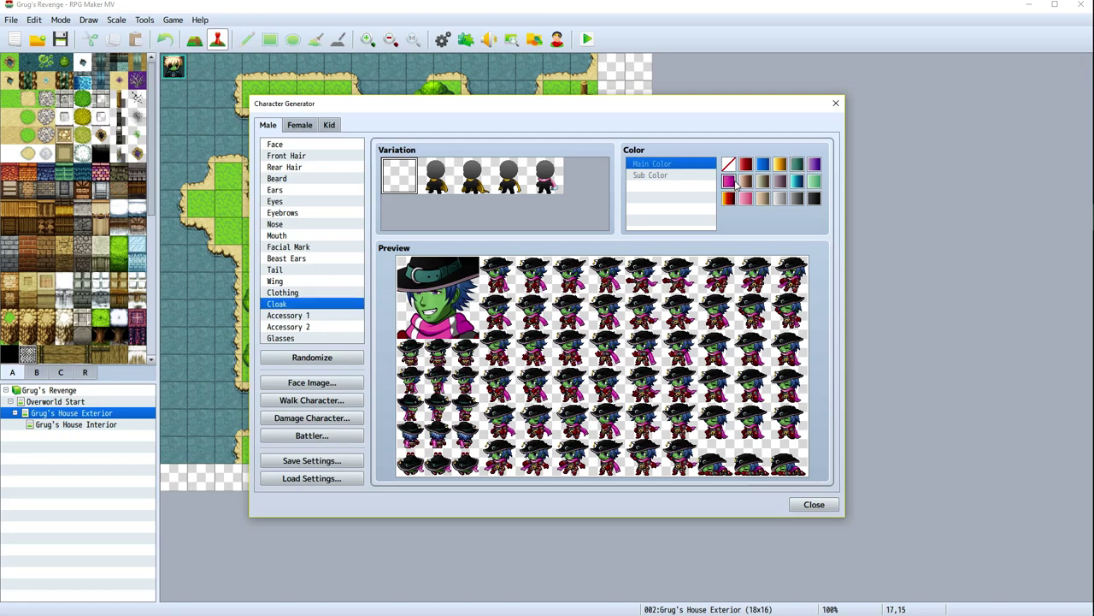
pyautogui.click(279, 295)
pyautogui.click(667, 187)
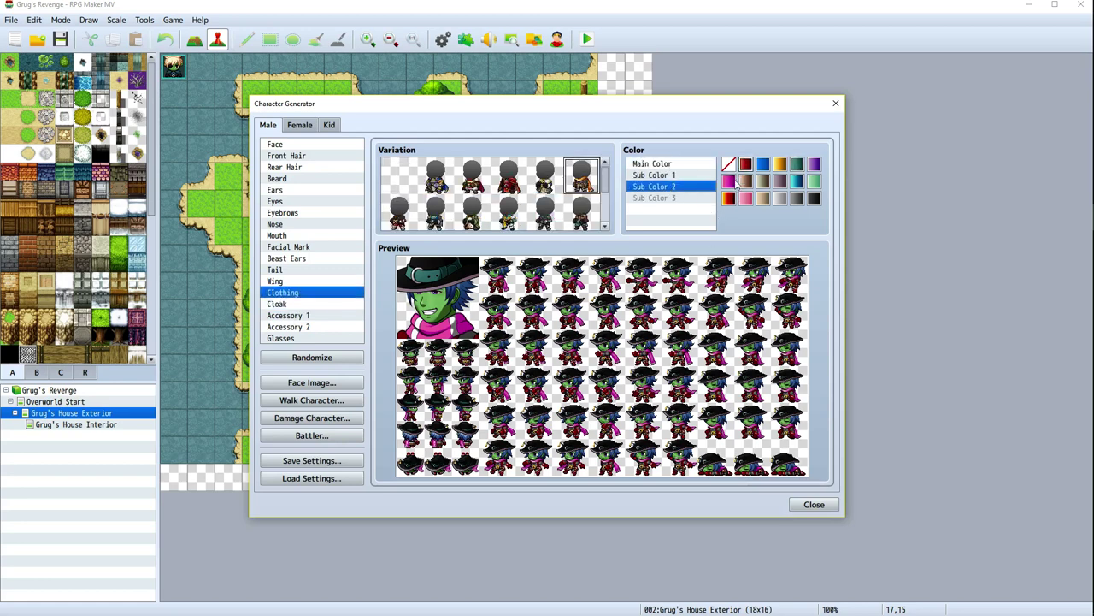
pyautogui.click(727, 200)
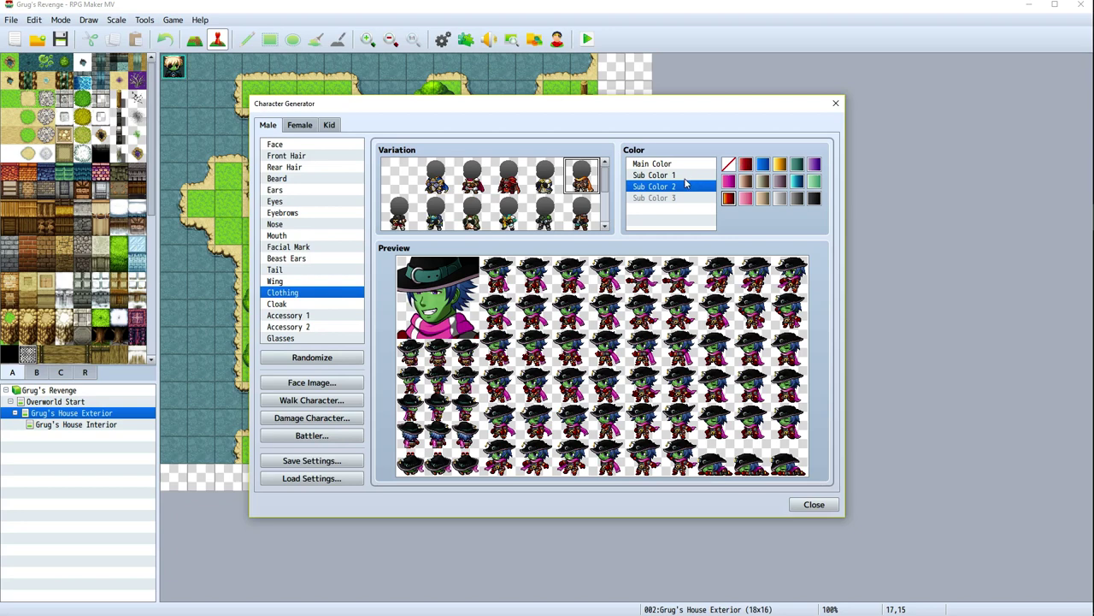
pyautogui.click(683, 175)
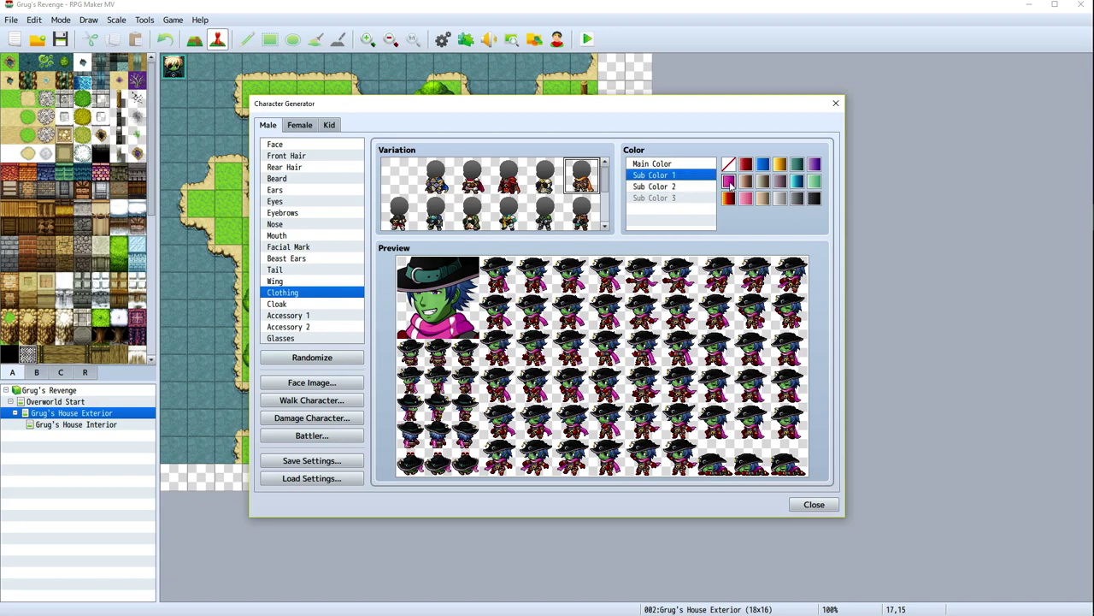
pyautogui.click(745, 181)
# Make the outfit's main colour dark red, then show the Face Image portrait
pyautogui.click(657, 164)
pyautogui.click(797, 183)
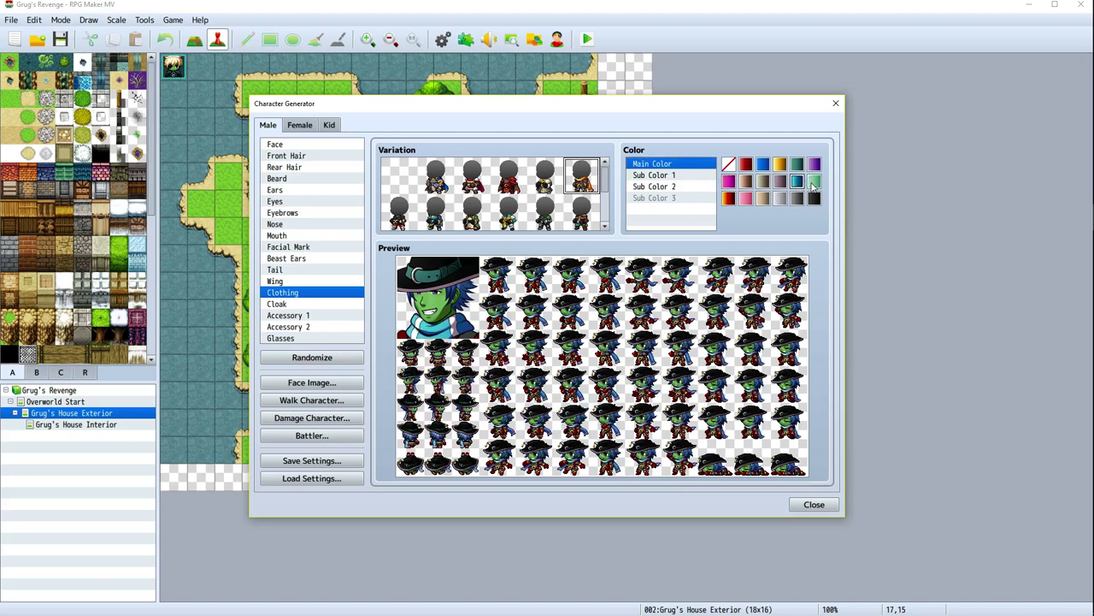
pyautogui.click(812, 181)
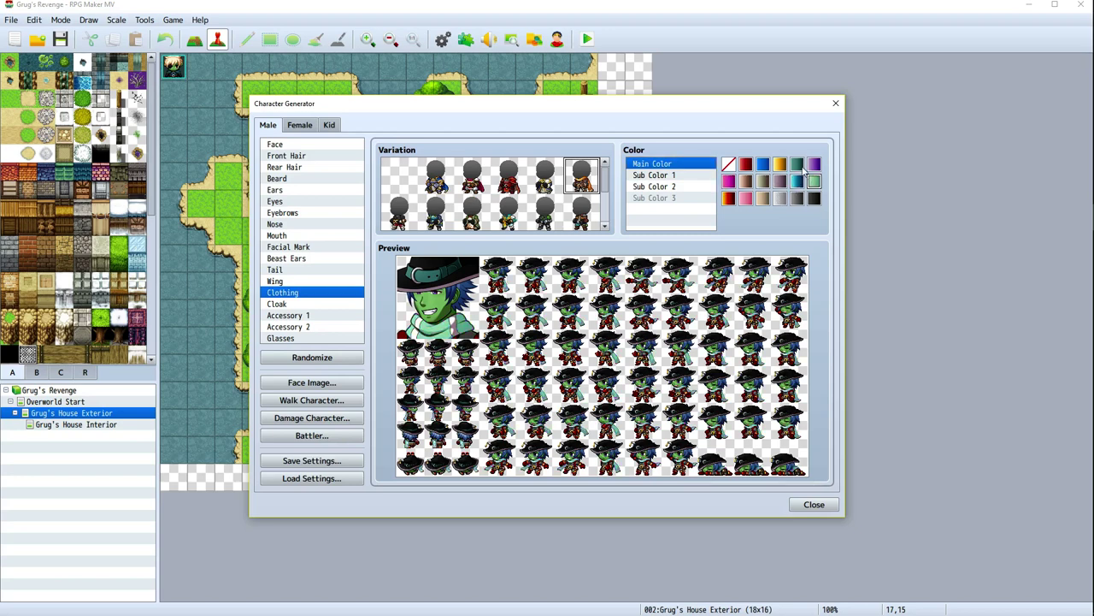
pyautogui.click(745, 165)
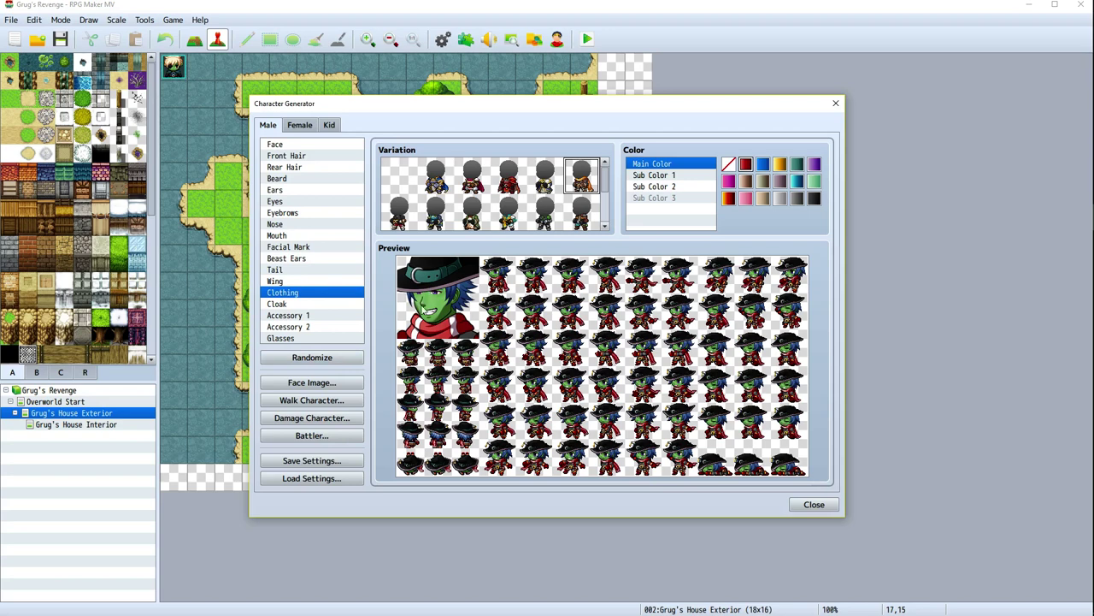
pyautogui.click(332, 385)
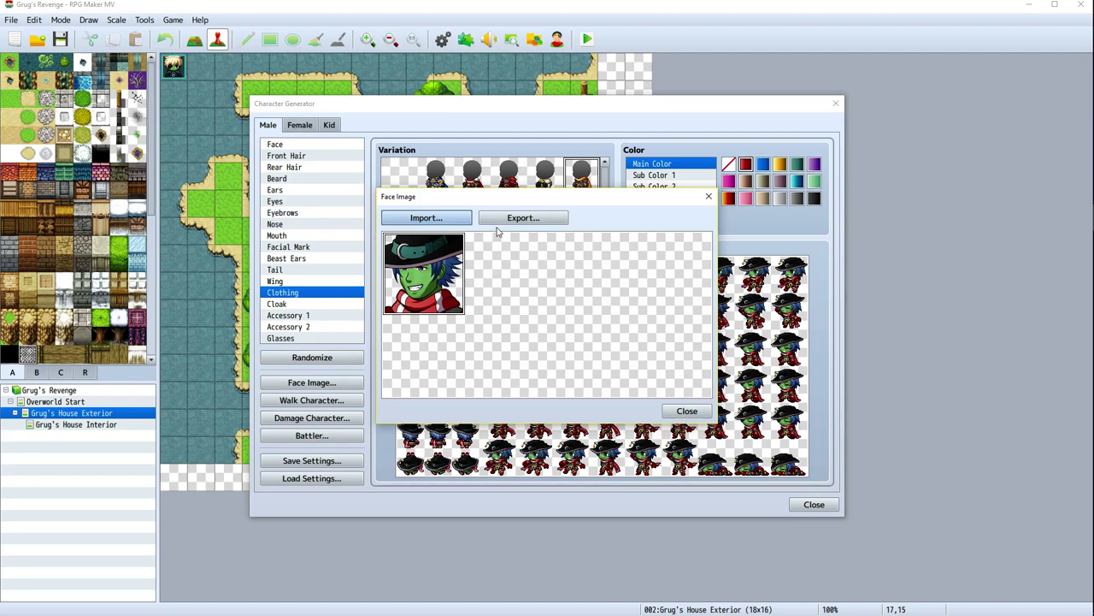
# Export the face as Kidnapper1 into img\faces and close the Face Image window
pyautogui.click(523, 218)
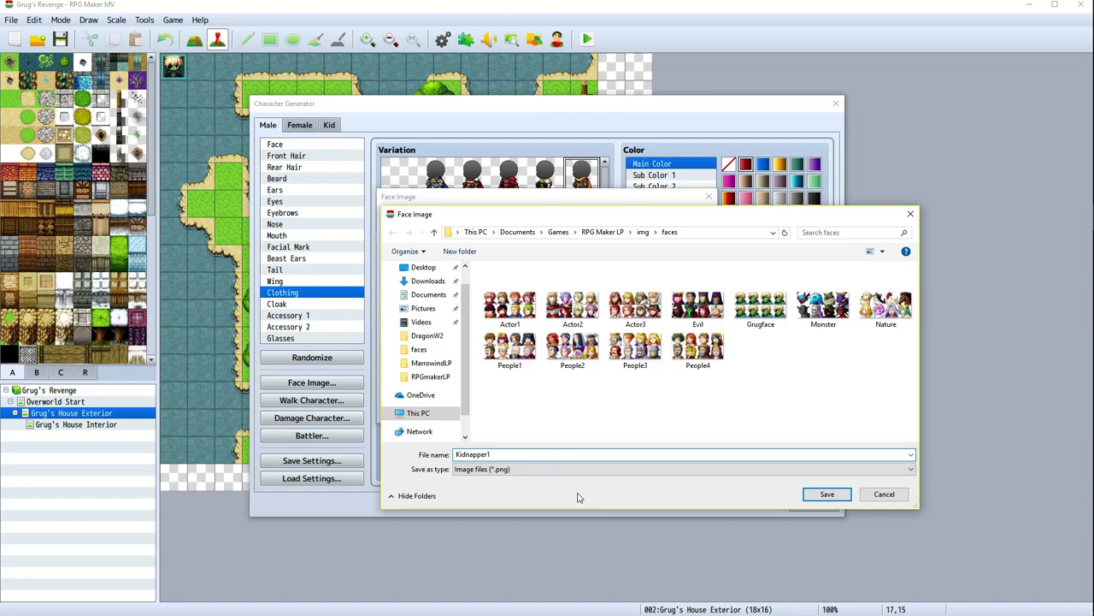
pyautogui.click(825, 494)
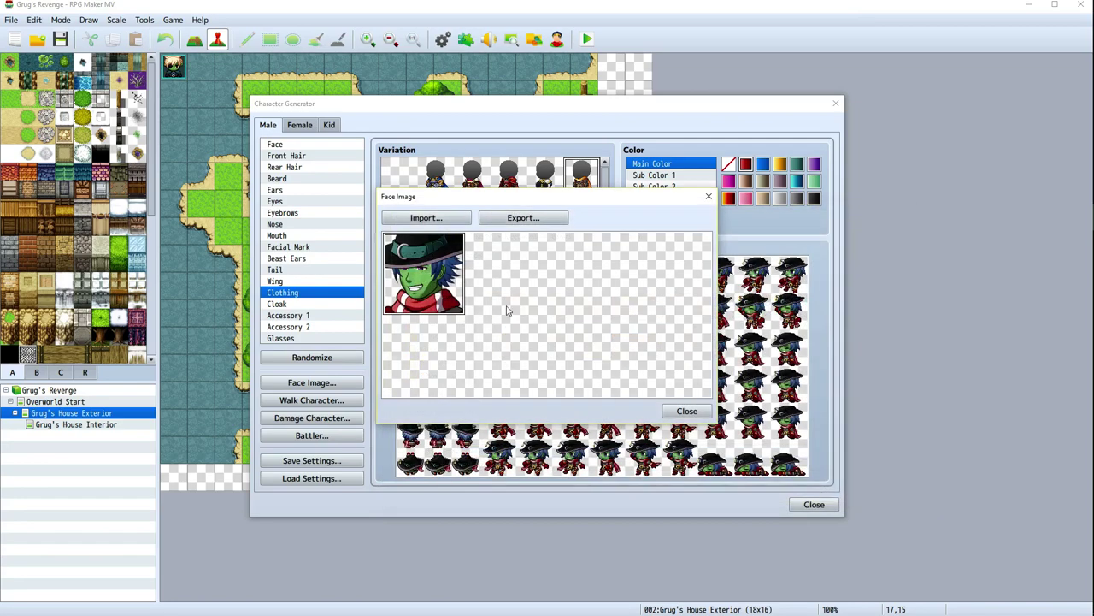
pyautogui.click(688, 411)
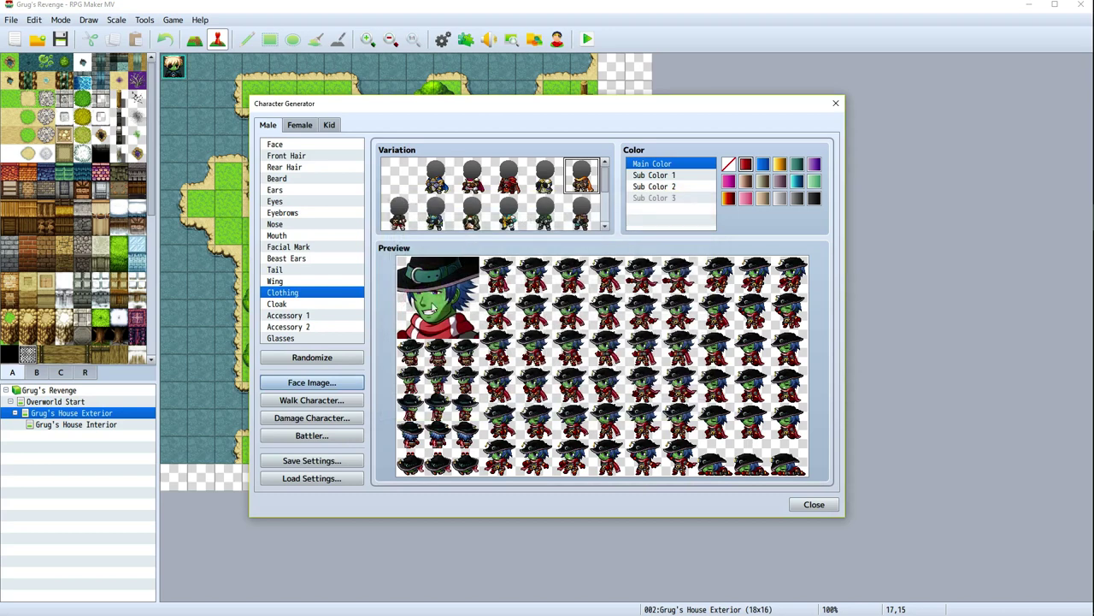
# Give the character an open, shouting mouth and show the Face Image window
pyautogui.click(291, 236)
pyautogui.click(552, 221)
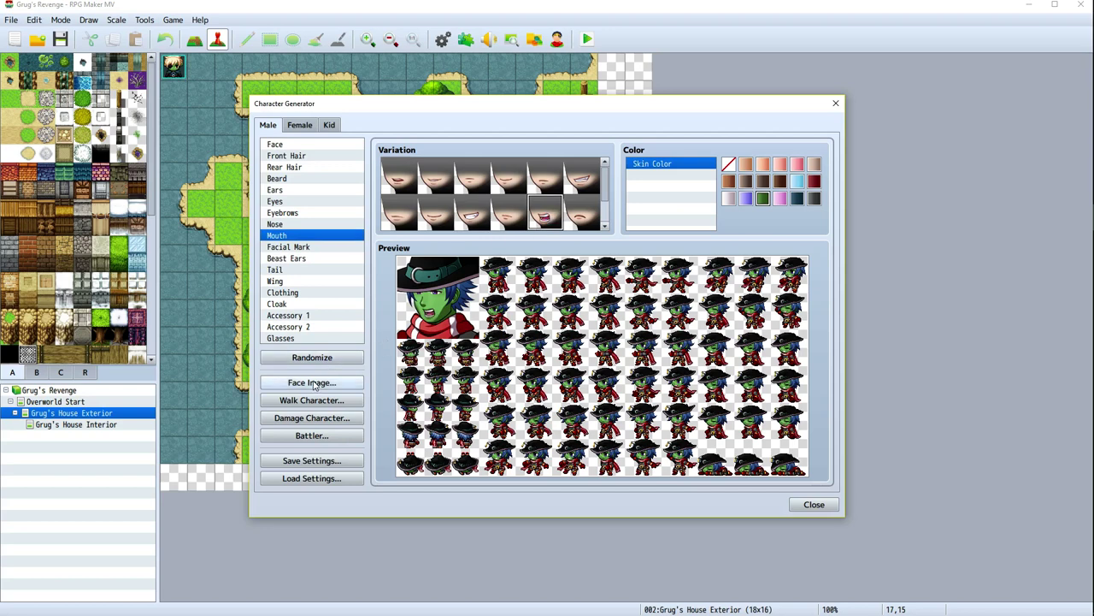
pyautogui.click(312, 383)
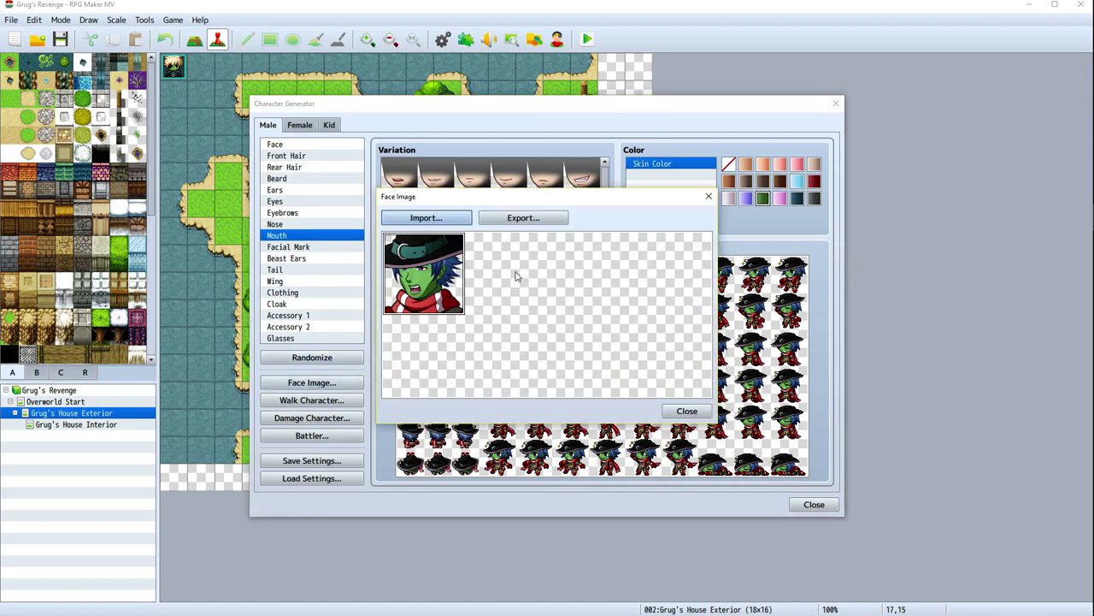
# Import Kidnapper1, put the shouting face in the next slot, and export over Kidnapper1
pyautogui.click(427, 218)
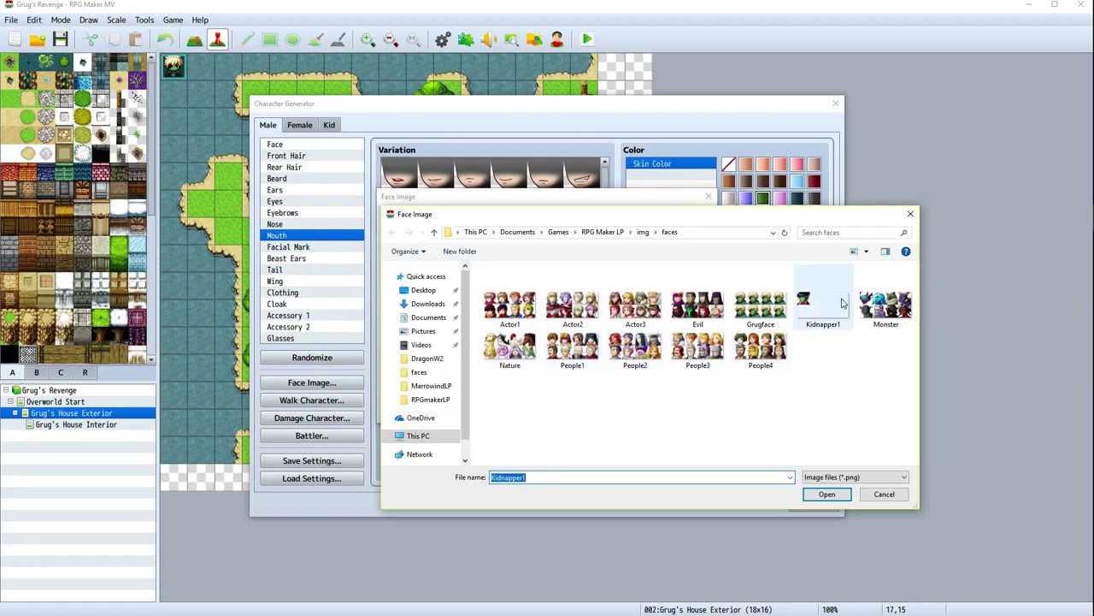
pyautogui.press('Escape')
pyautogui.click(508, 276)
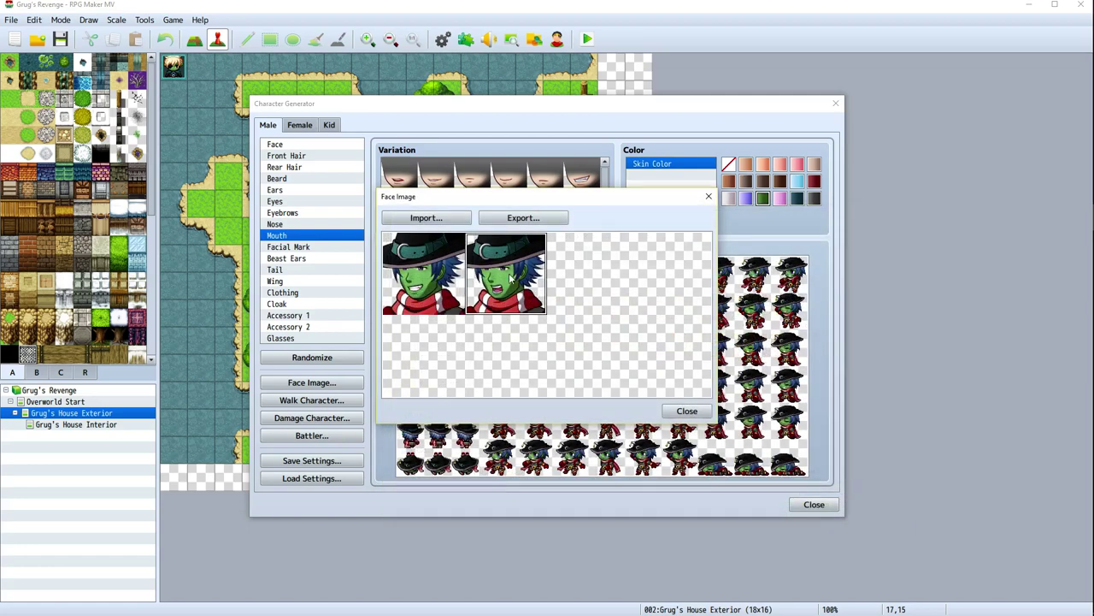
pyautogui.click(523, 218)
pyautogui.doubleClick(822, 283)
pyautogui.click(575, 314)
pyautogui.click(684, 411)
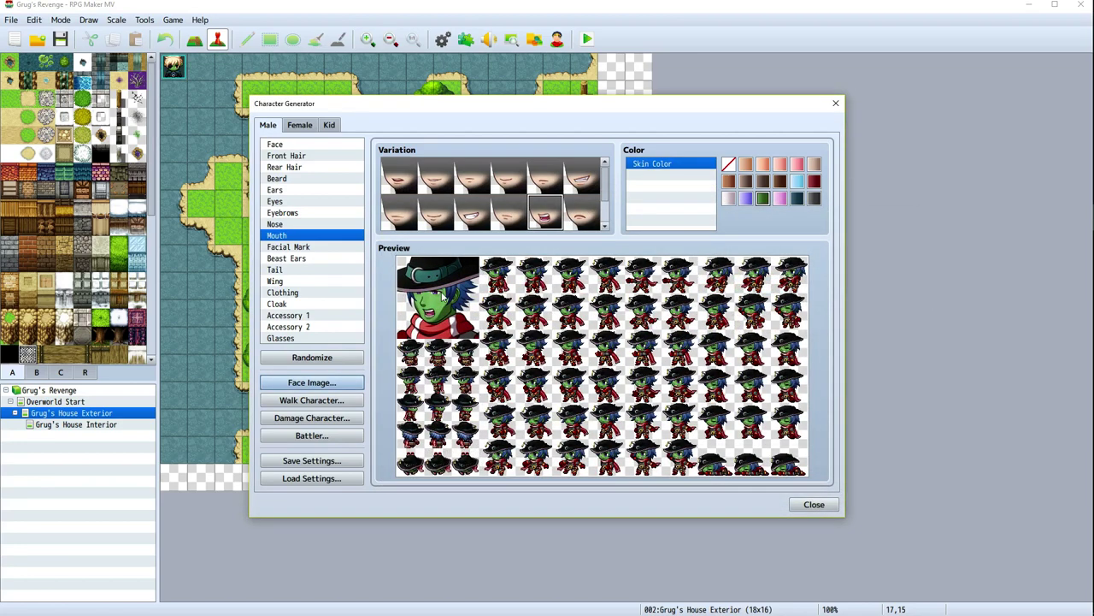
# Cycle through mouth shapes back to the first closed mouth, then randomize a new character
pyautogui.click(312, 382)
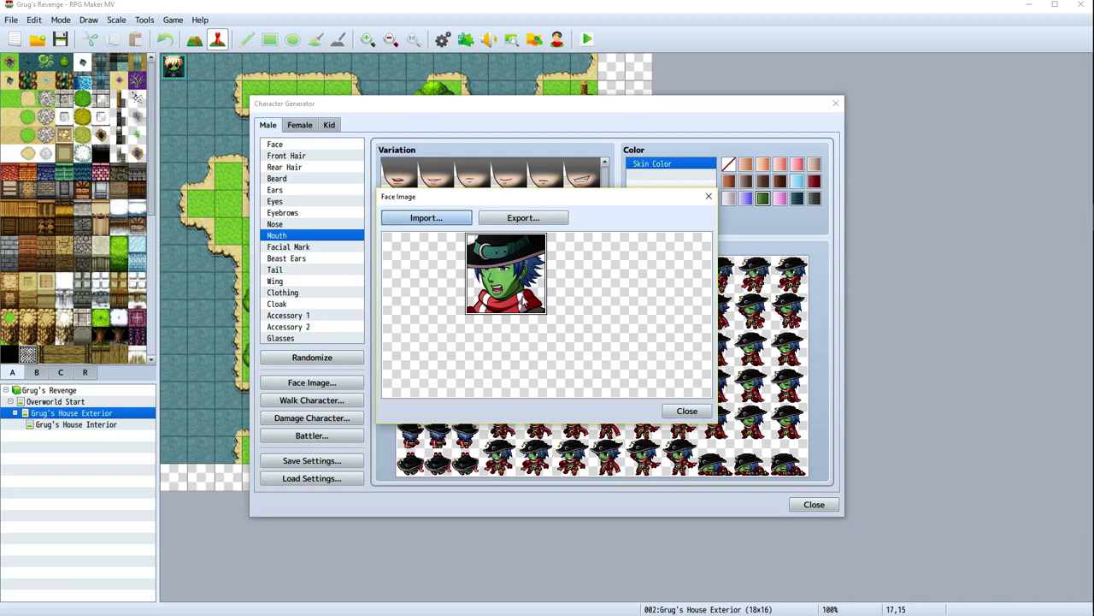
pyautogui.click(687, 411)
pyautogui.click(584, 177)
pyautogui.click(481, 219)
pyautogui.click(433, 220)
pyautogui.click(405, 218)
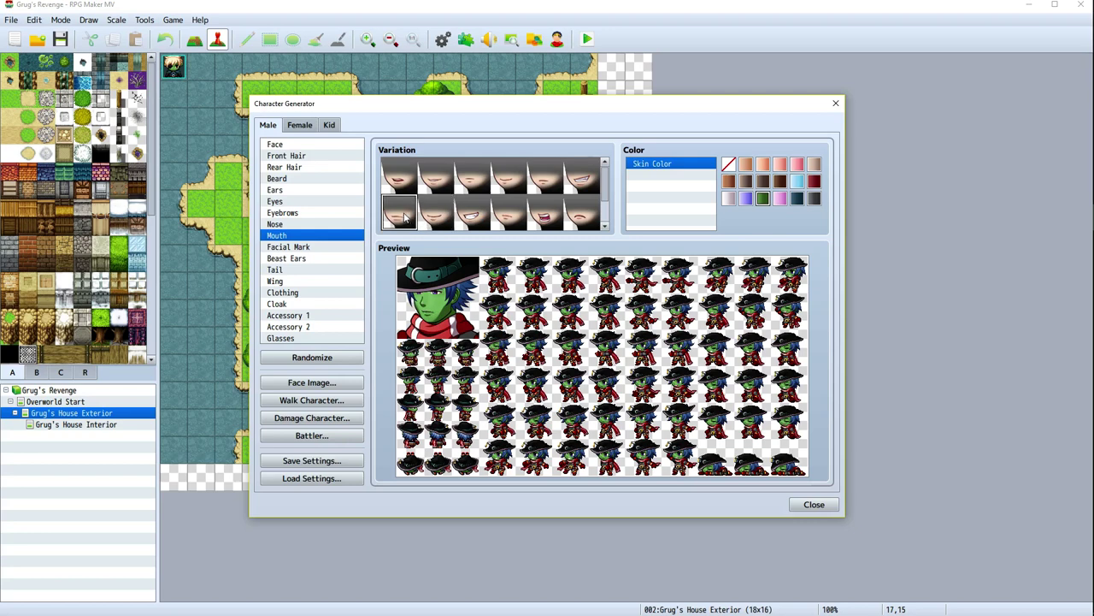
pyautogui.click(400, 178)
pyautogui.click(434, 181)
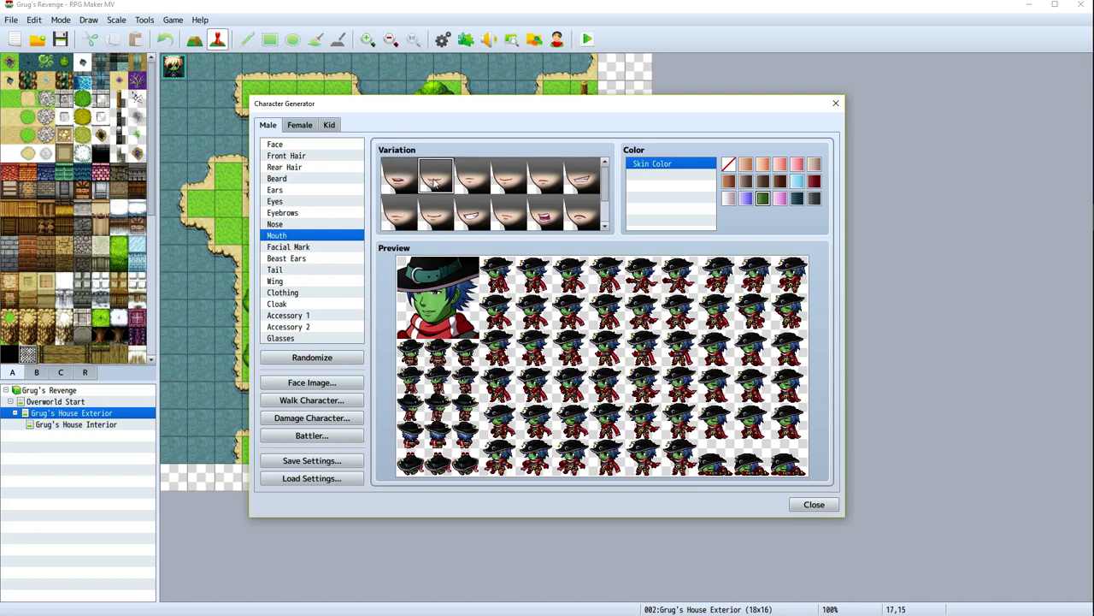
pyautogui.click(399, 177)
pyautogui.click(332, 357)
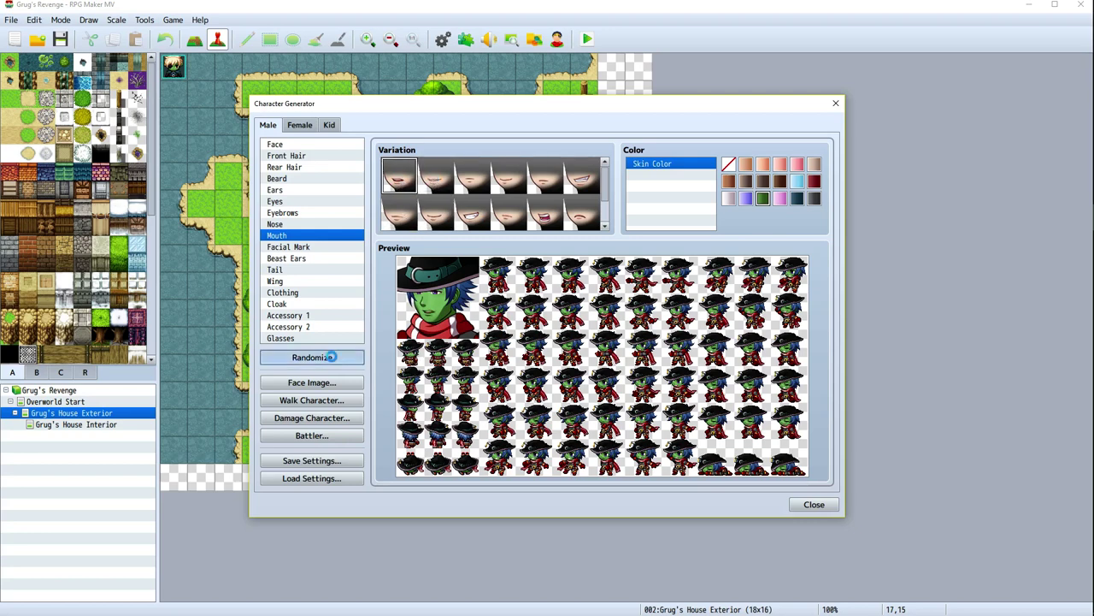